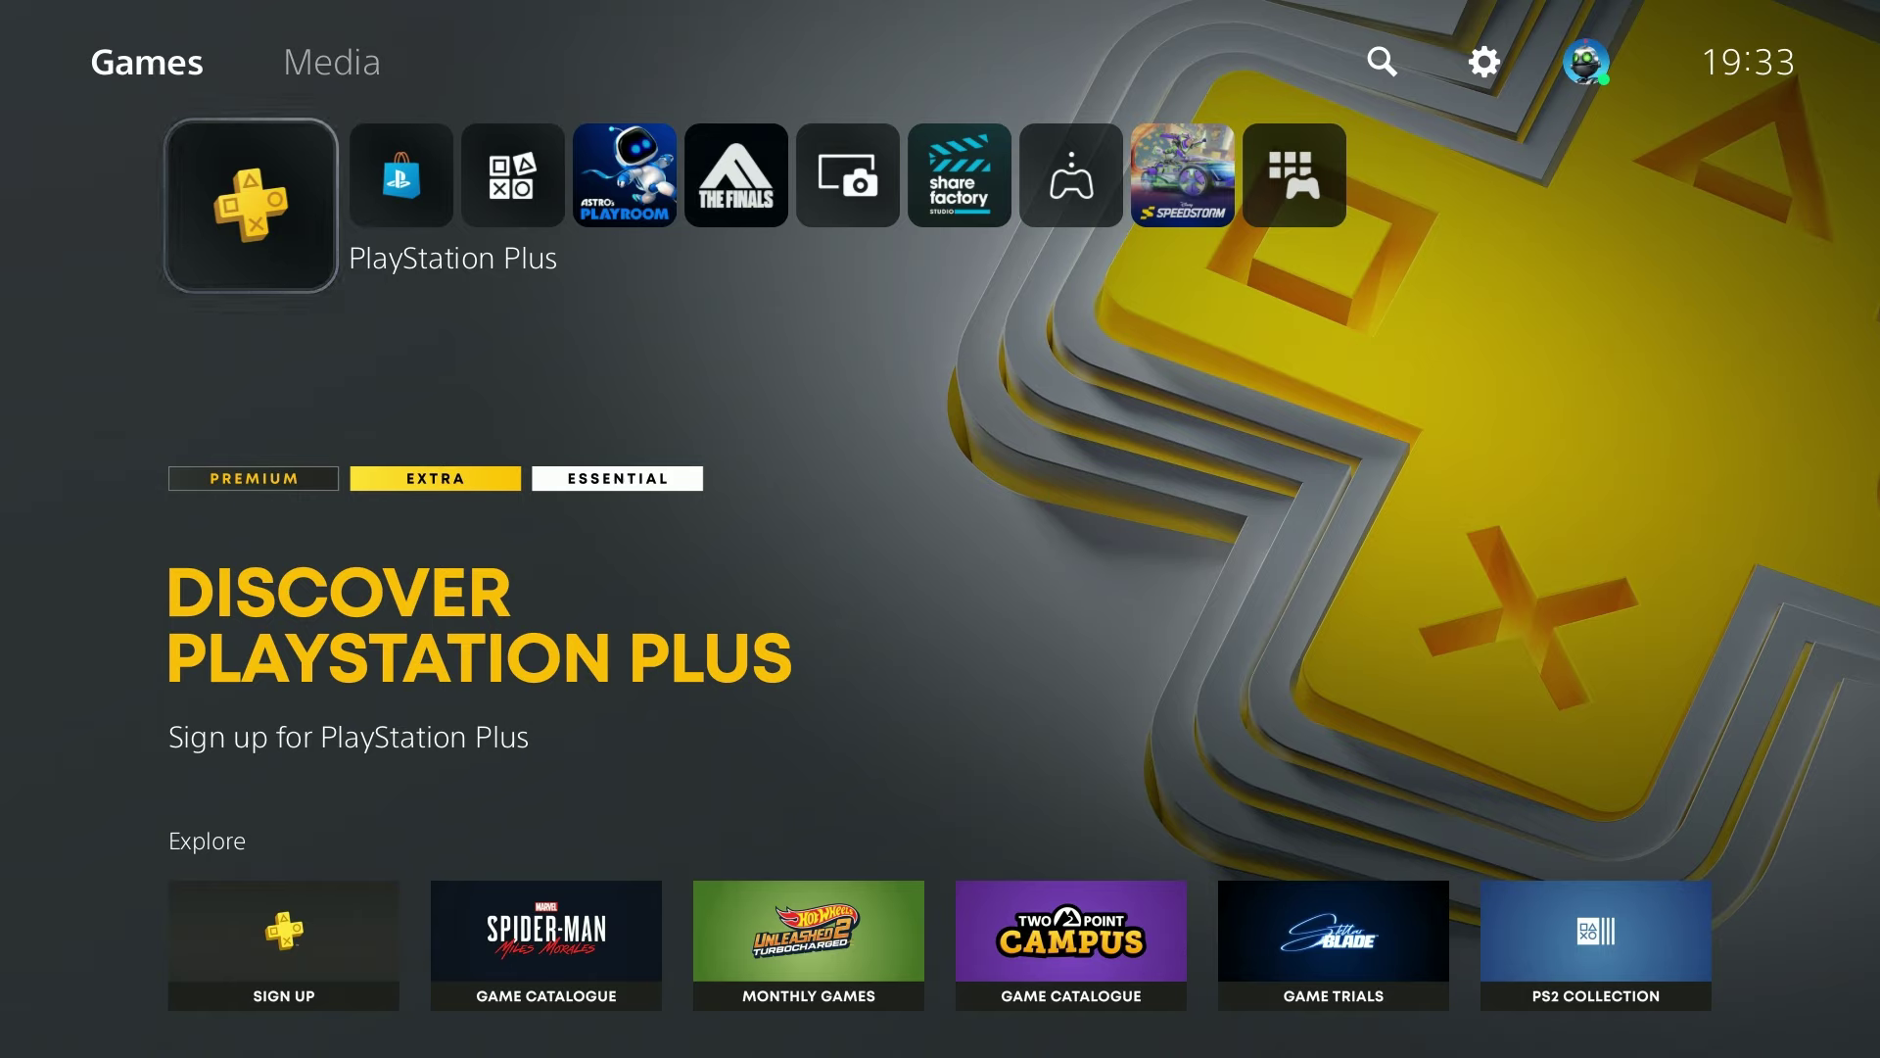
Step: Open Settings from the PS5 home screen
{"action": "key", "text": "Up"}
{"action": "key", "text": "Right"}
{"action": "key", "text": "Right"}
{"action": "key", "text": "Down"}
{"action": "key", "text": "Up"}
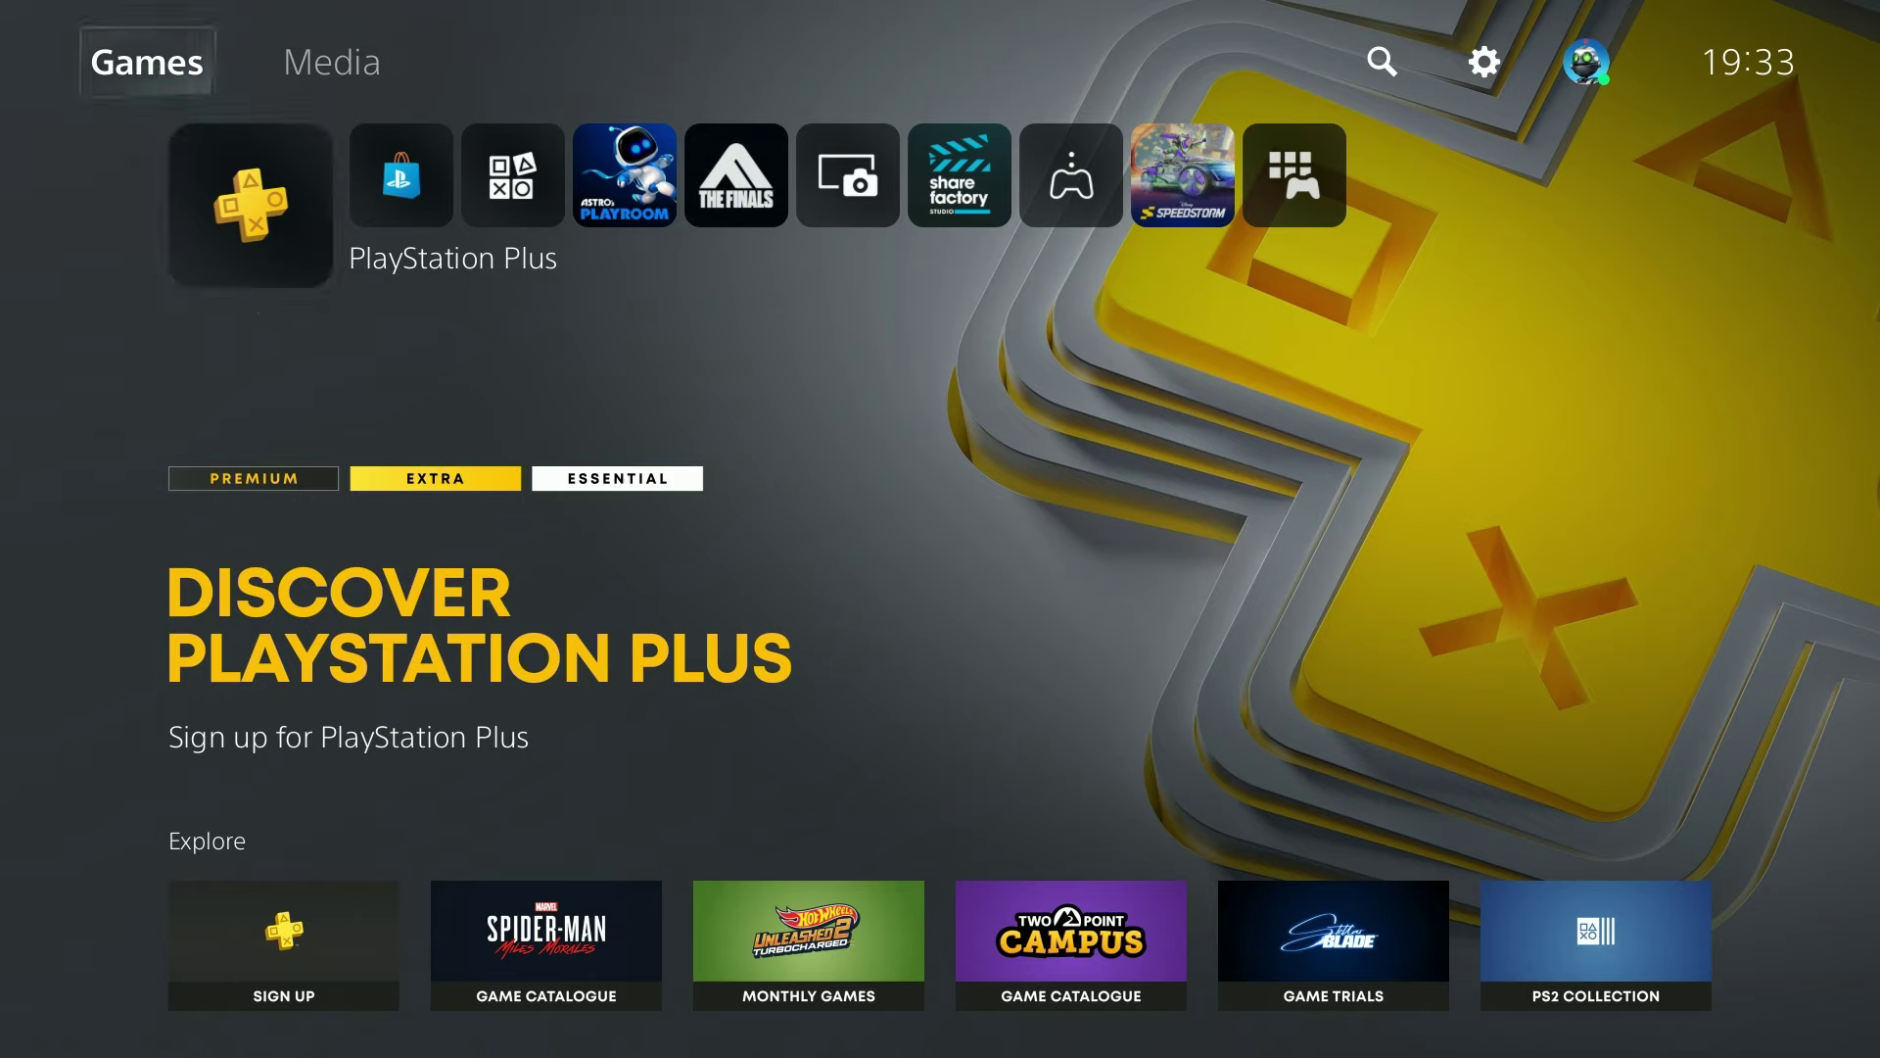
{"action": "key", "text": "Right"}
{"action": "key", "text": "Right"}
{"action": "key", "text": "Right"}
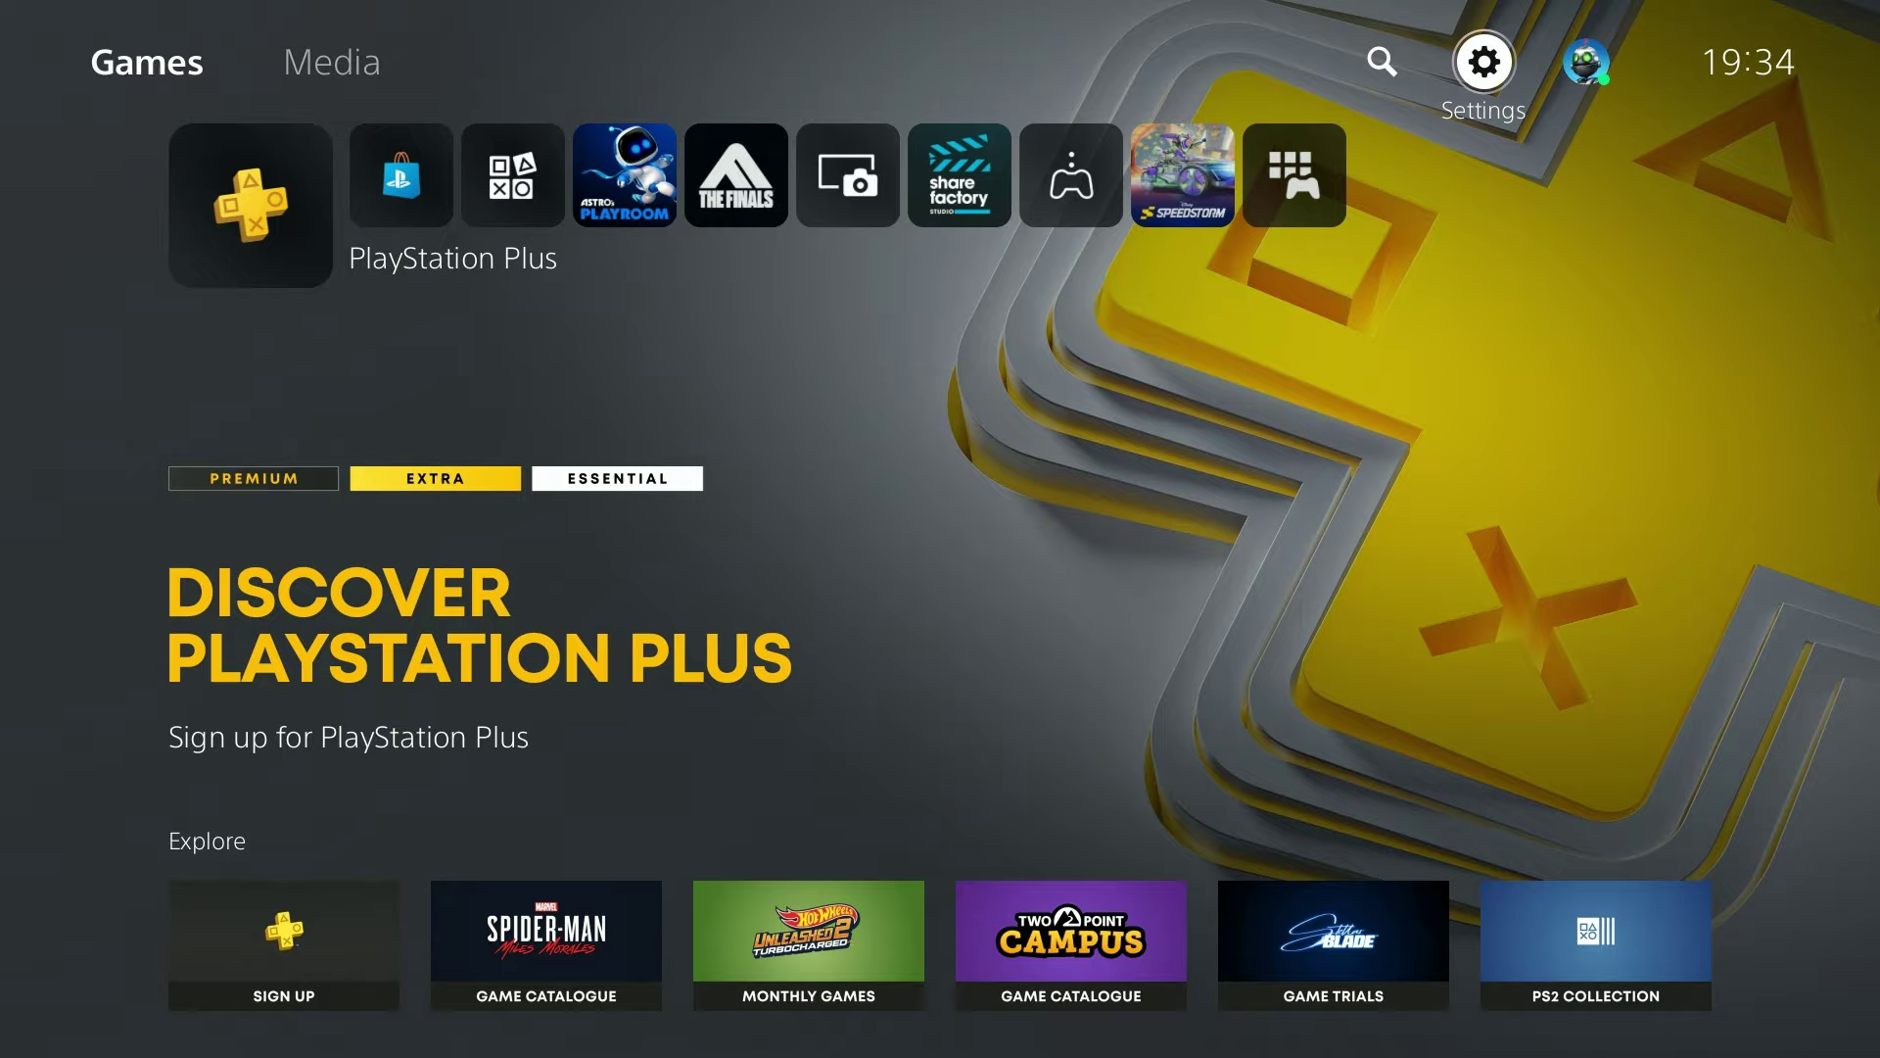
{"action": "key", "text": "Left"}
{"action": "key", "text": "Right"}
{"action": "key", "text": "Return"}
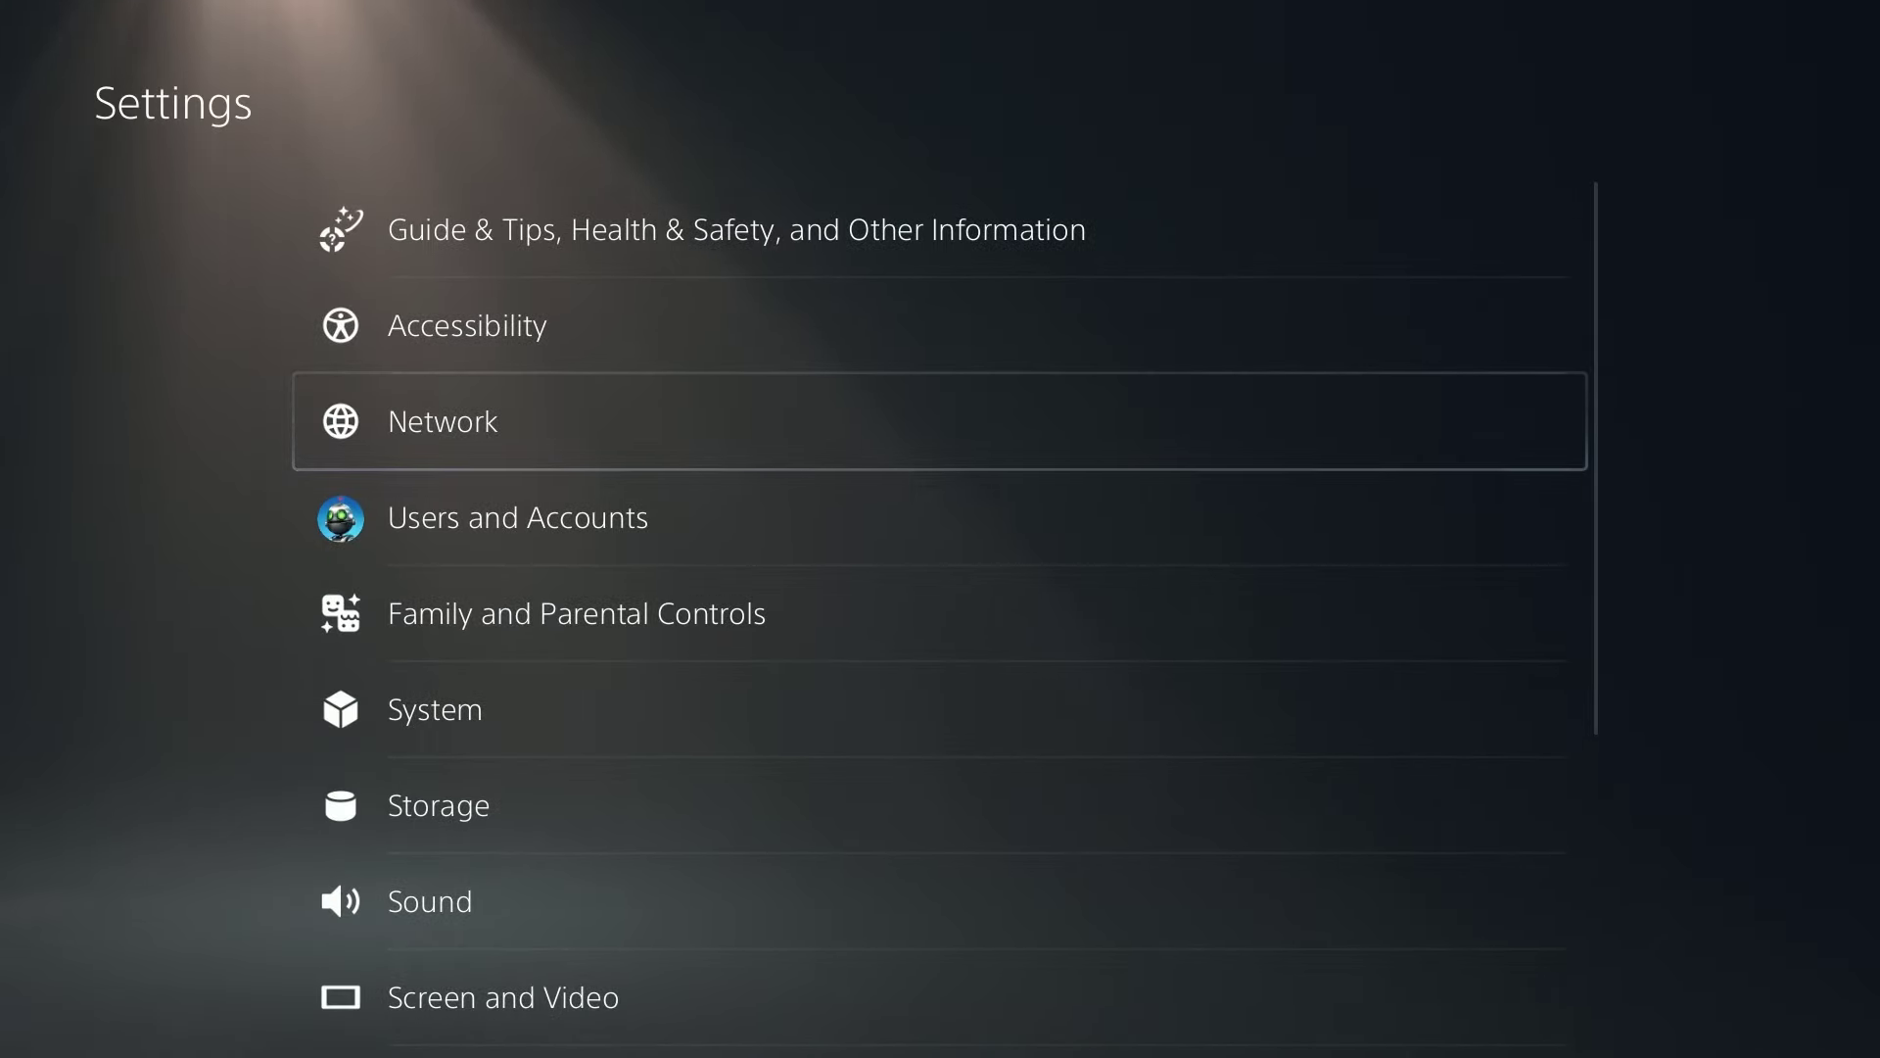
Step: In Network's Settings tab, open Set Up Internet Connection
{"action": "key", "text": "Return"}
{"action": "key", "text": "Down"}
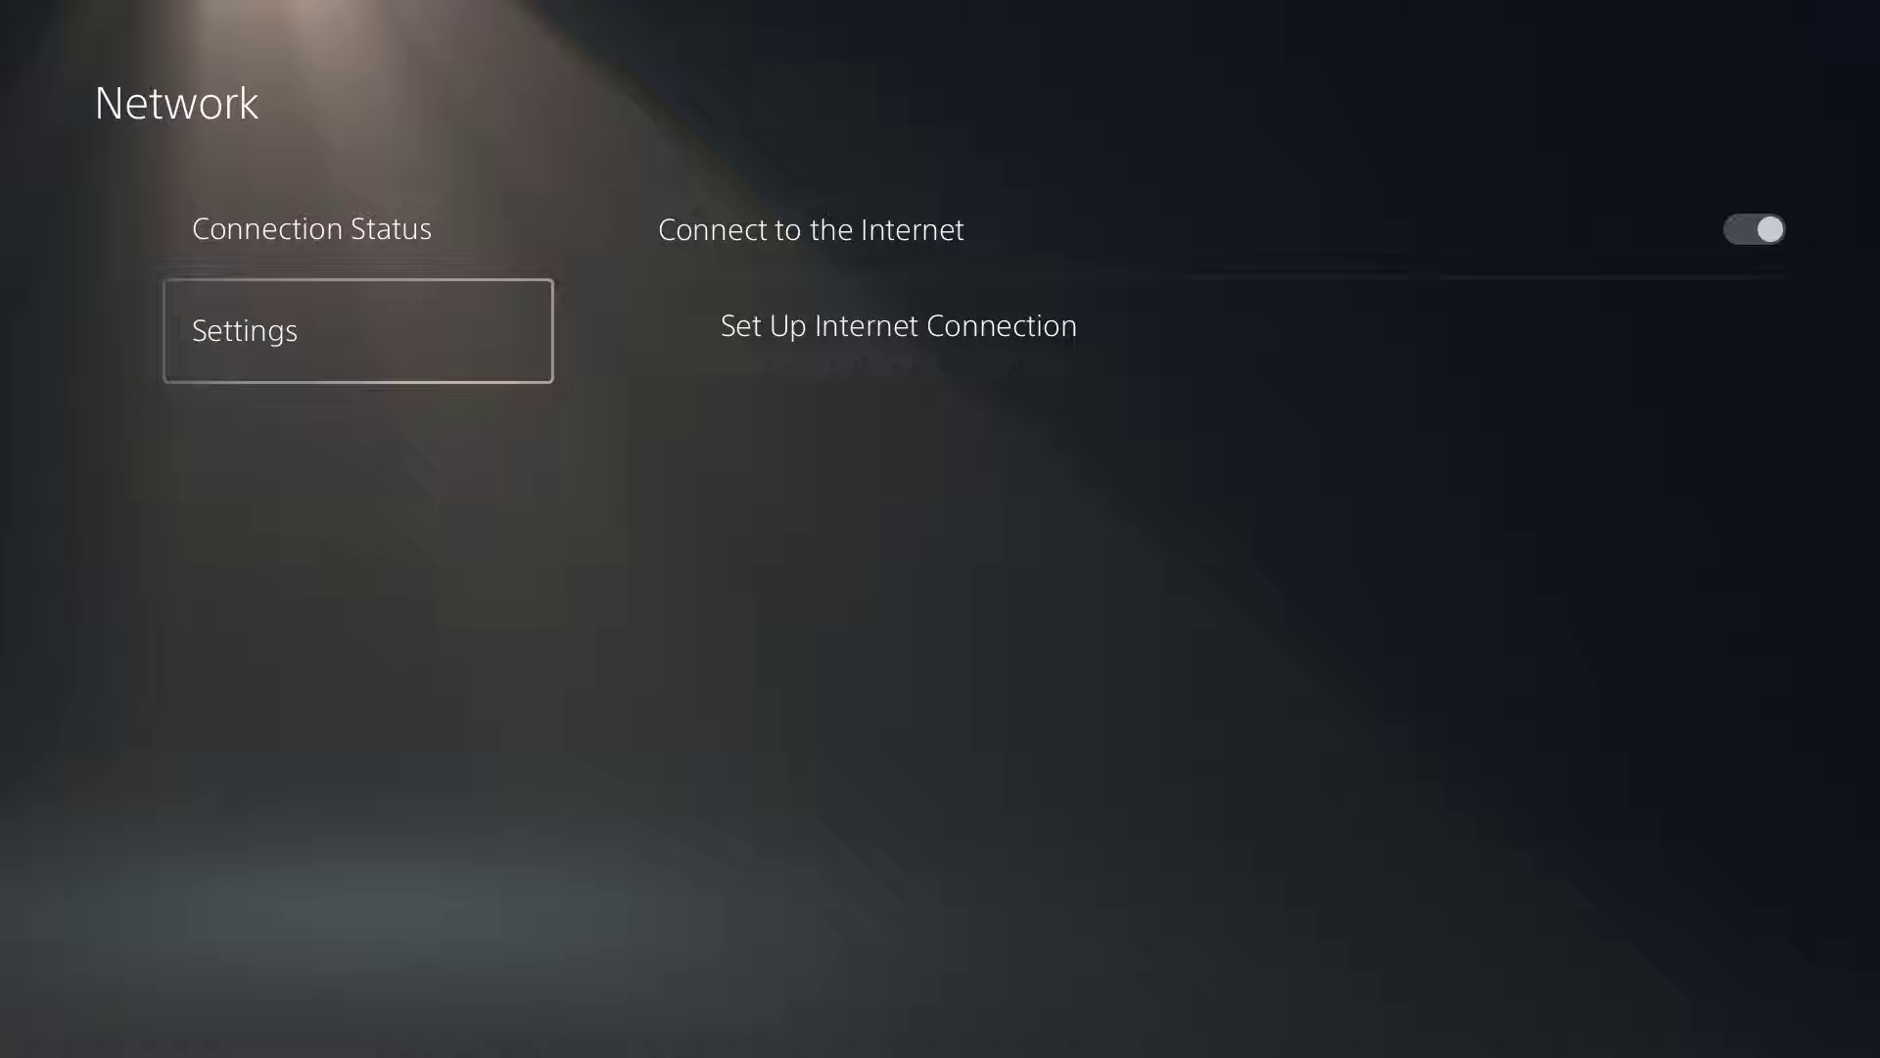
{"action": "key", "text": "Right"}
{"action": "key", "text": "Down"}
{"action": "key", "text": "Return"}
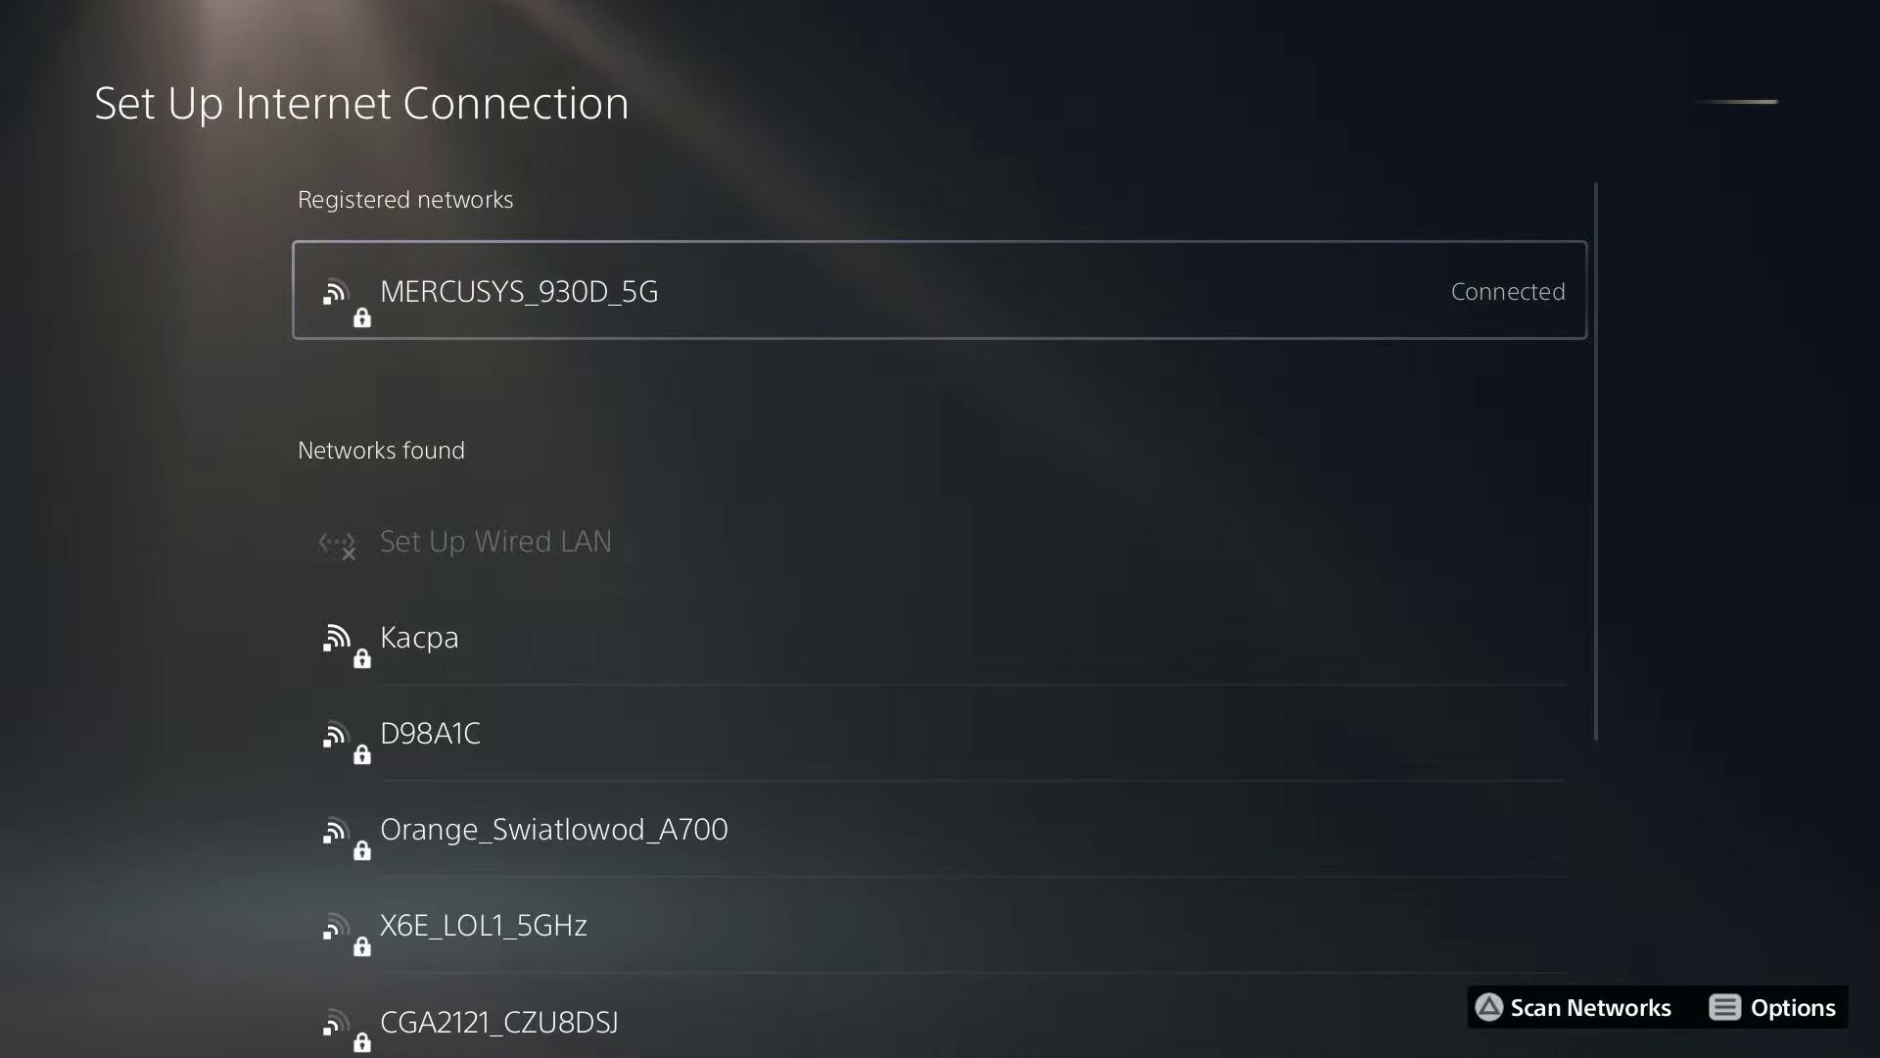
Step: From the Options menu, set Wi-Fi Frequency Bands to 6 GHz Only
{"action": "key", "text": "Menu"}
{"action": "key", "text": "Down"}
{"action": "key", "text": "Down"}
{"action": "key", "text": "Down"}
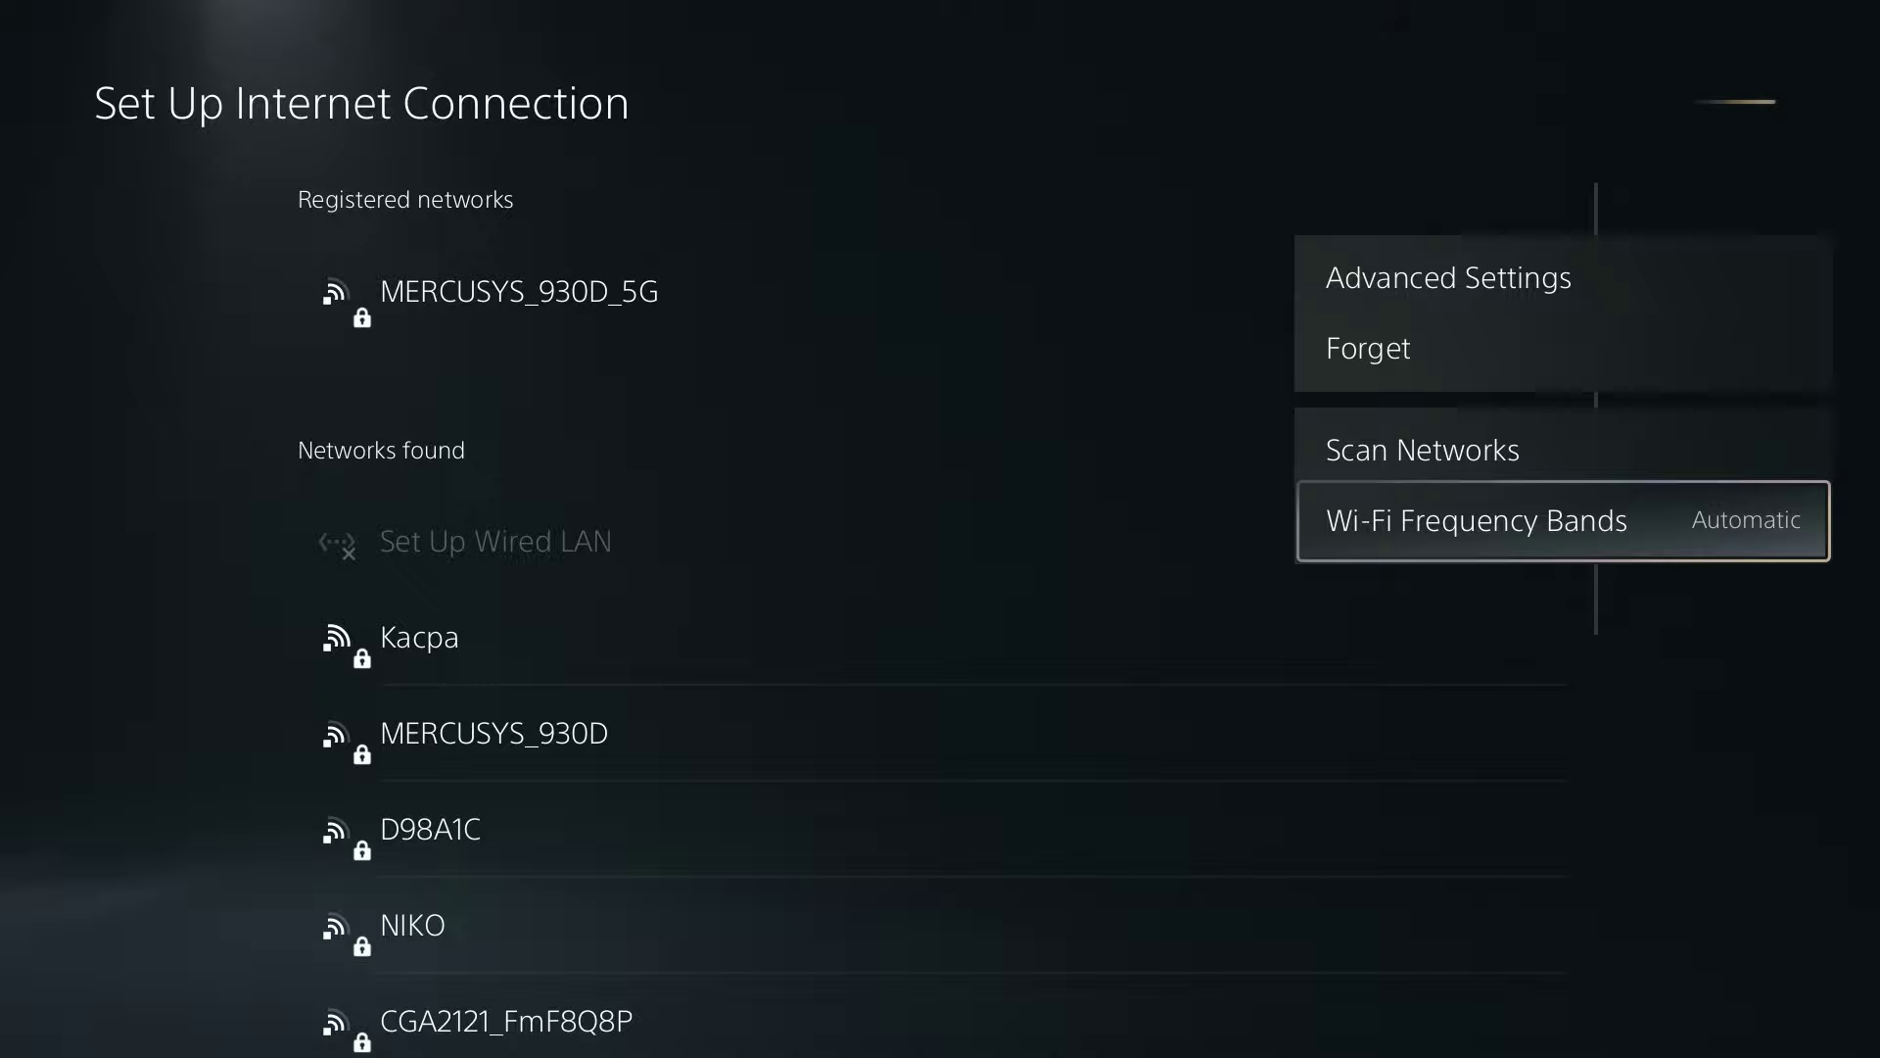
{"action": "key", "text": "Return"}
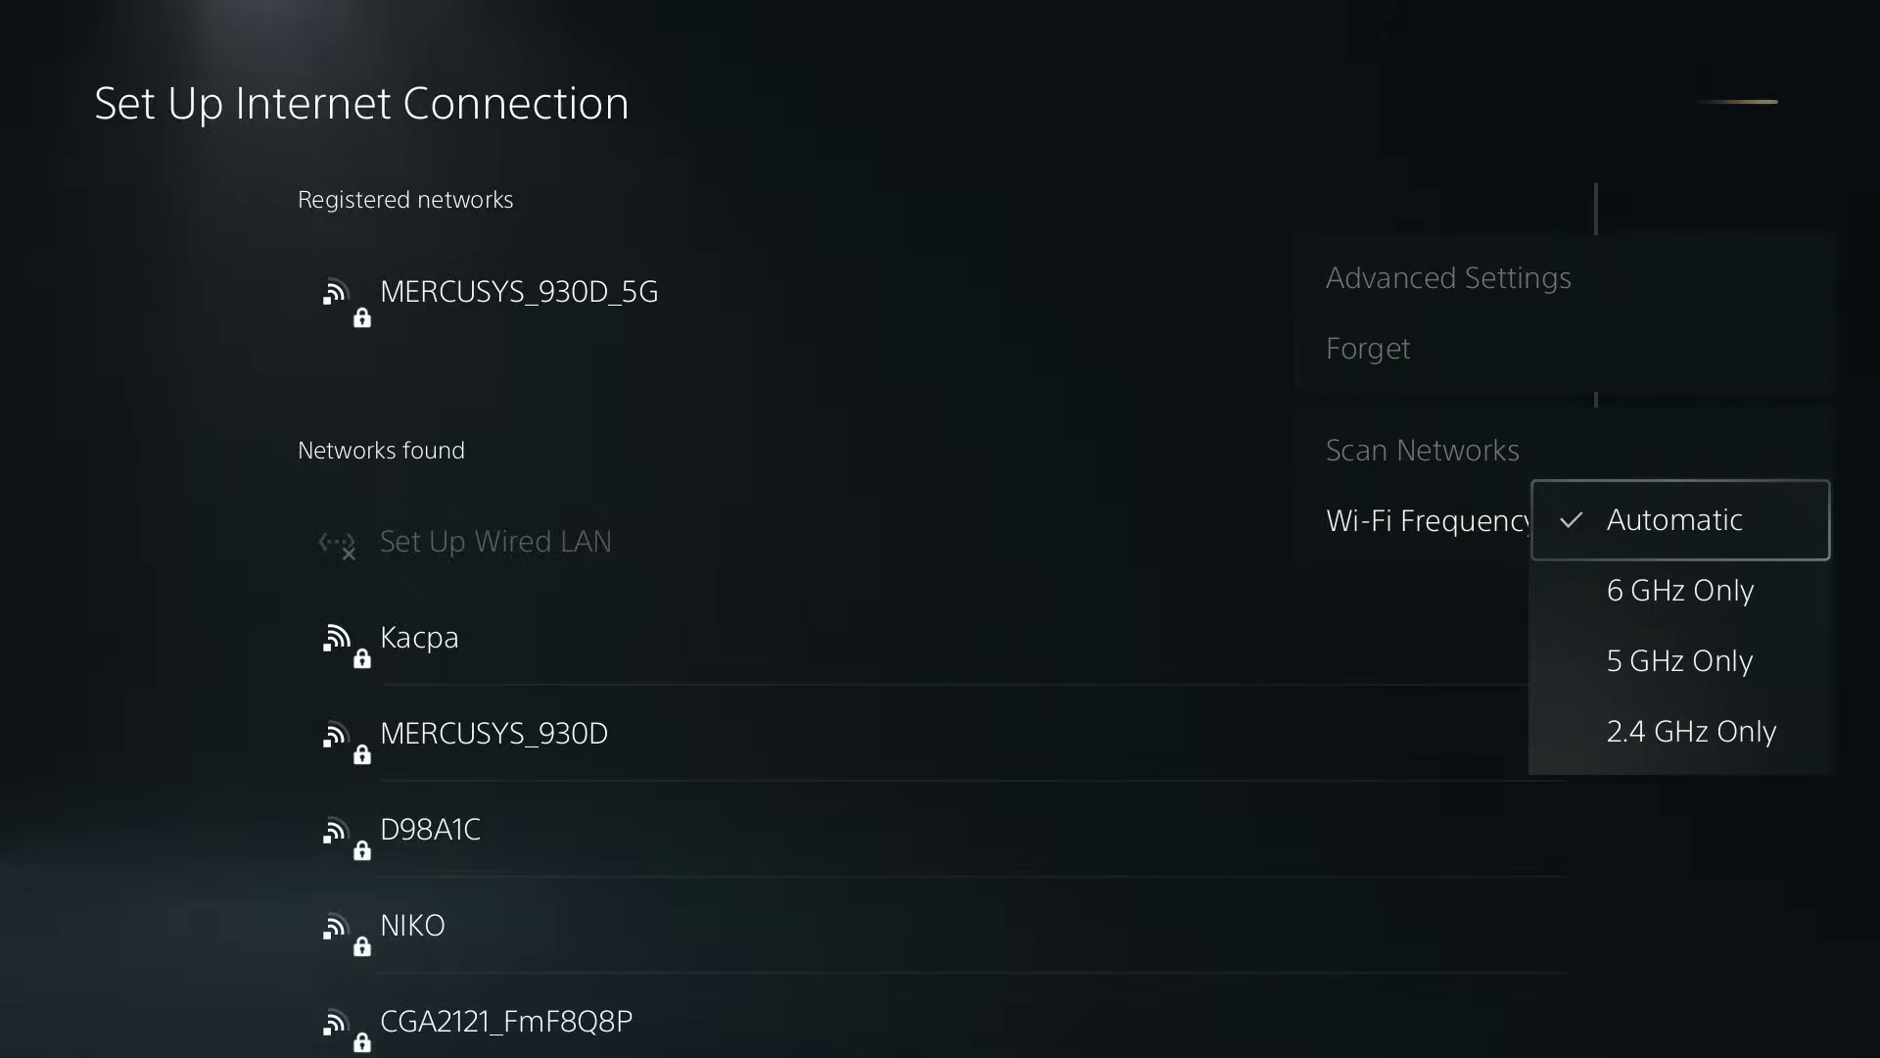
{"action": "key", "text": "Down"}
{"action": "key", "text": "Down"}
{"action": "key", "text": "Down"}
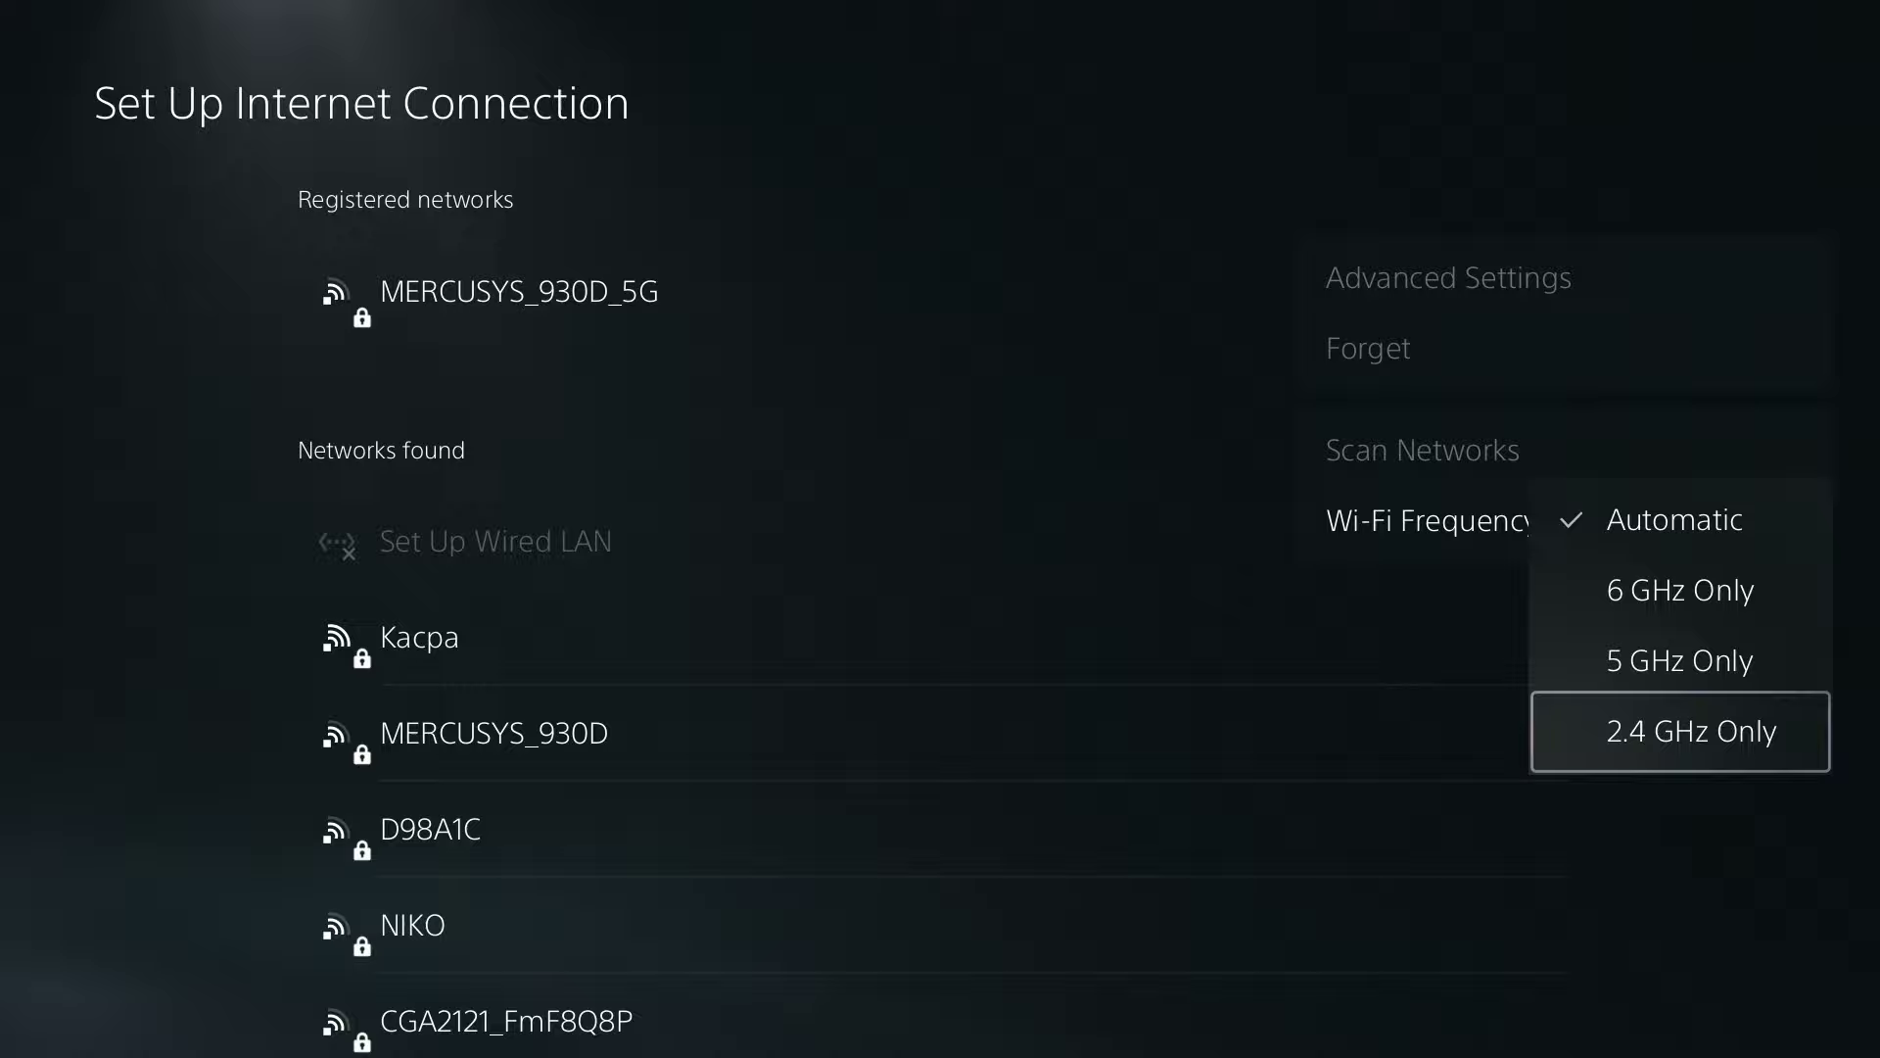
{"action": "key", "text": "Up"}
{"action": "key", "text": "Up"}
{"action": "key", "text": "Down"}
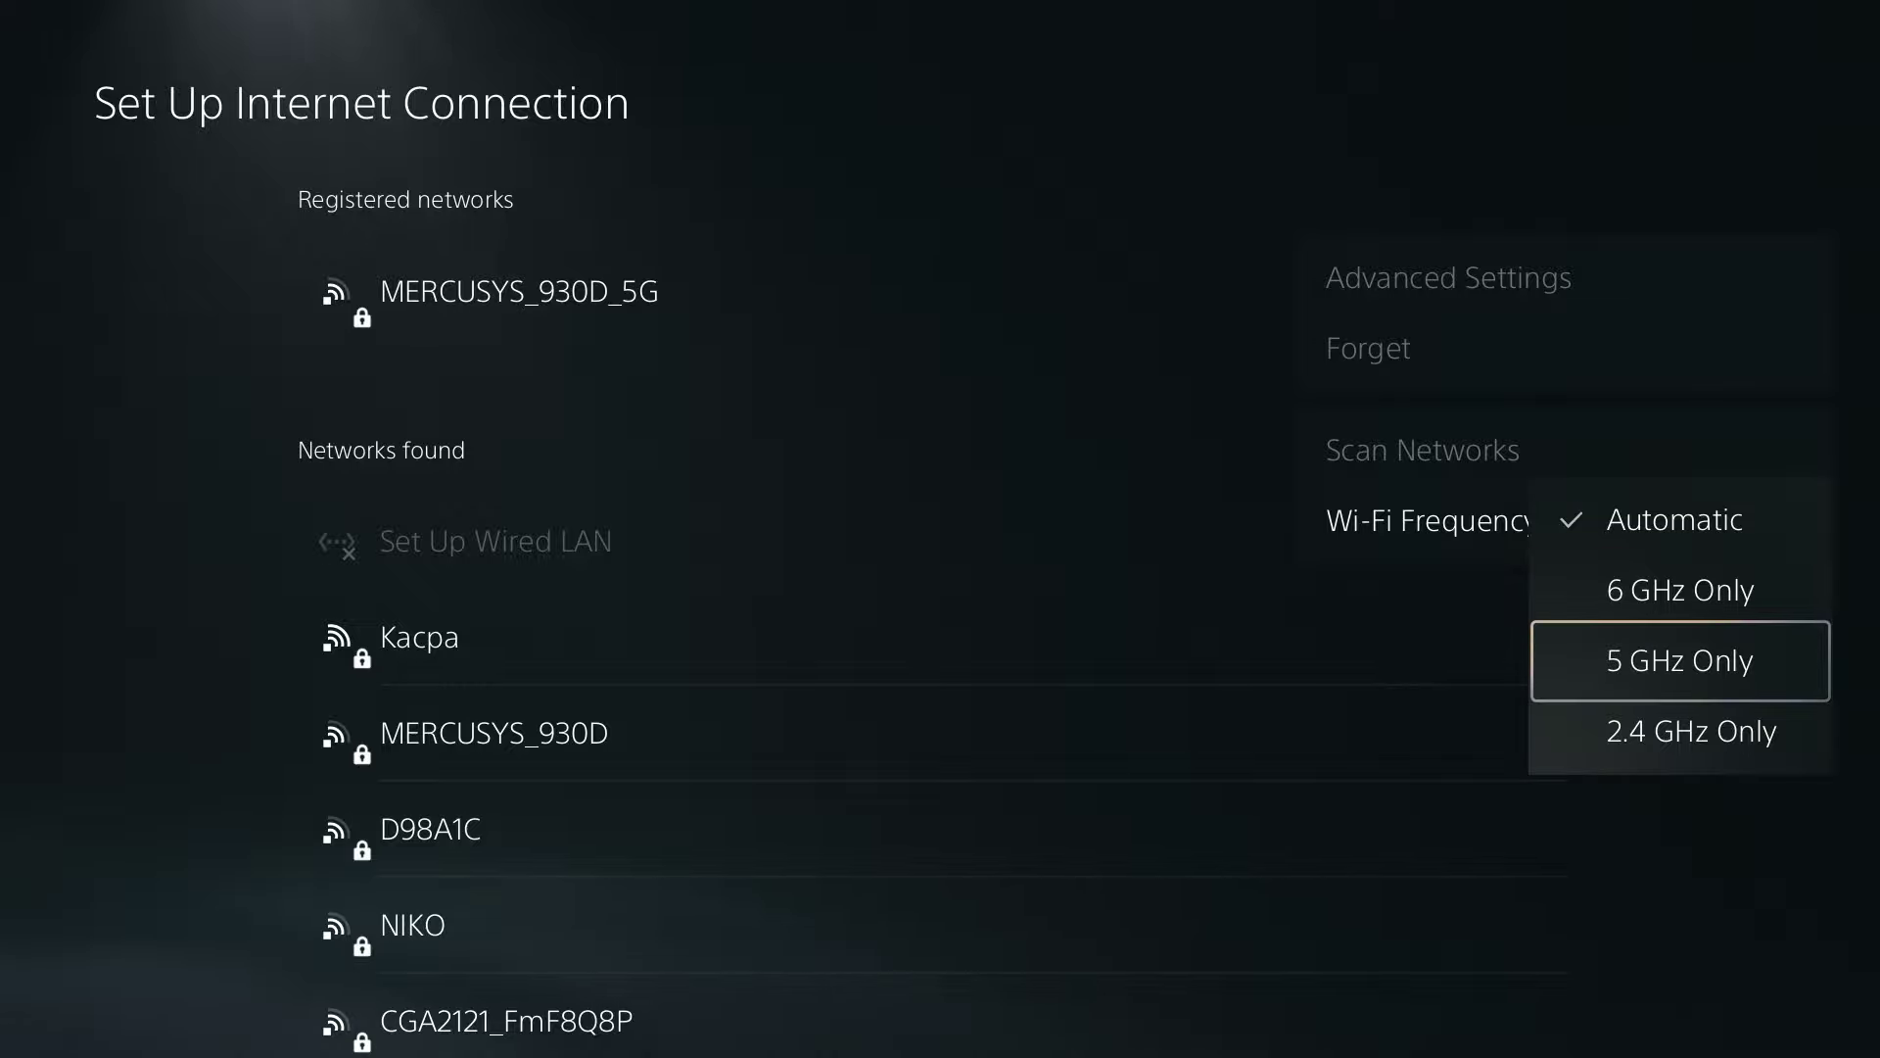
{"action": "key", "text": "Up"}
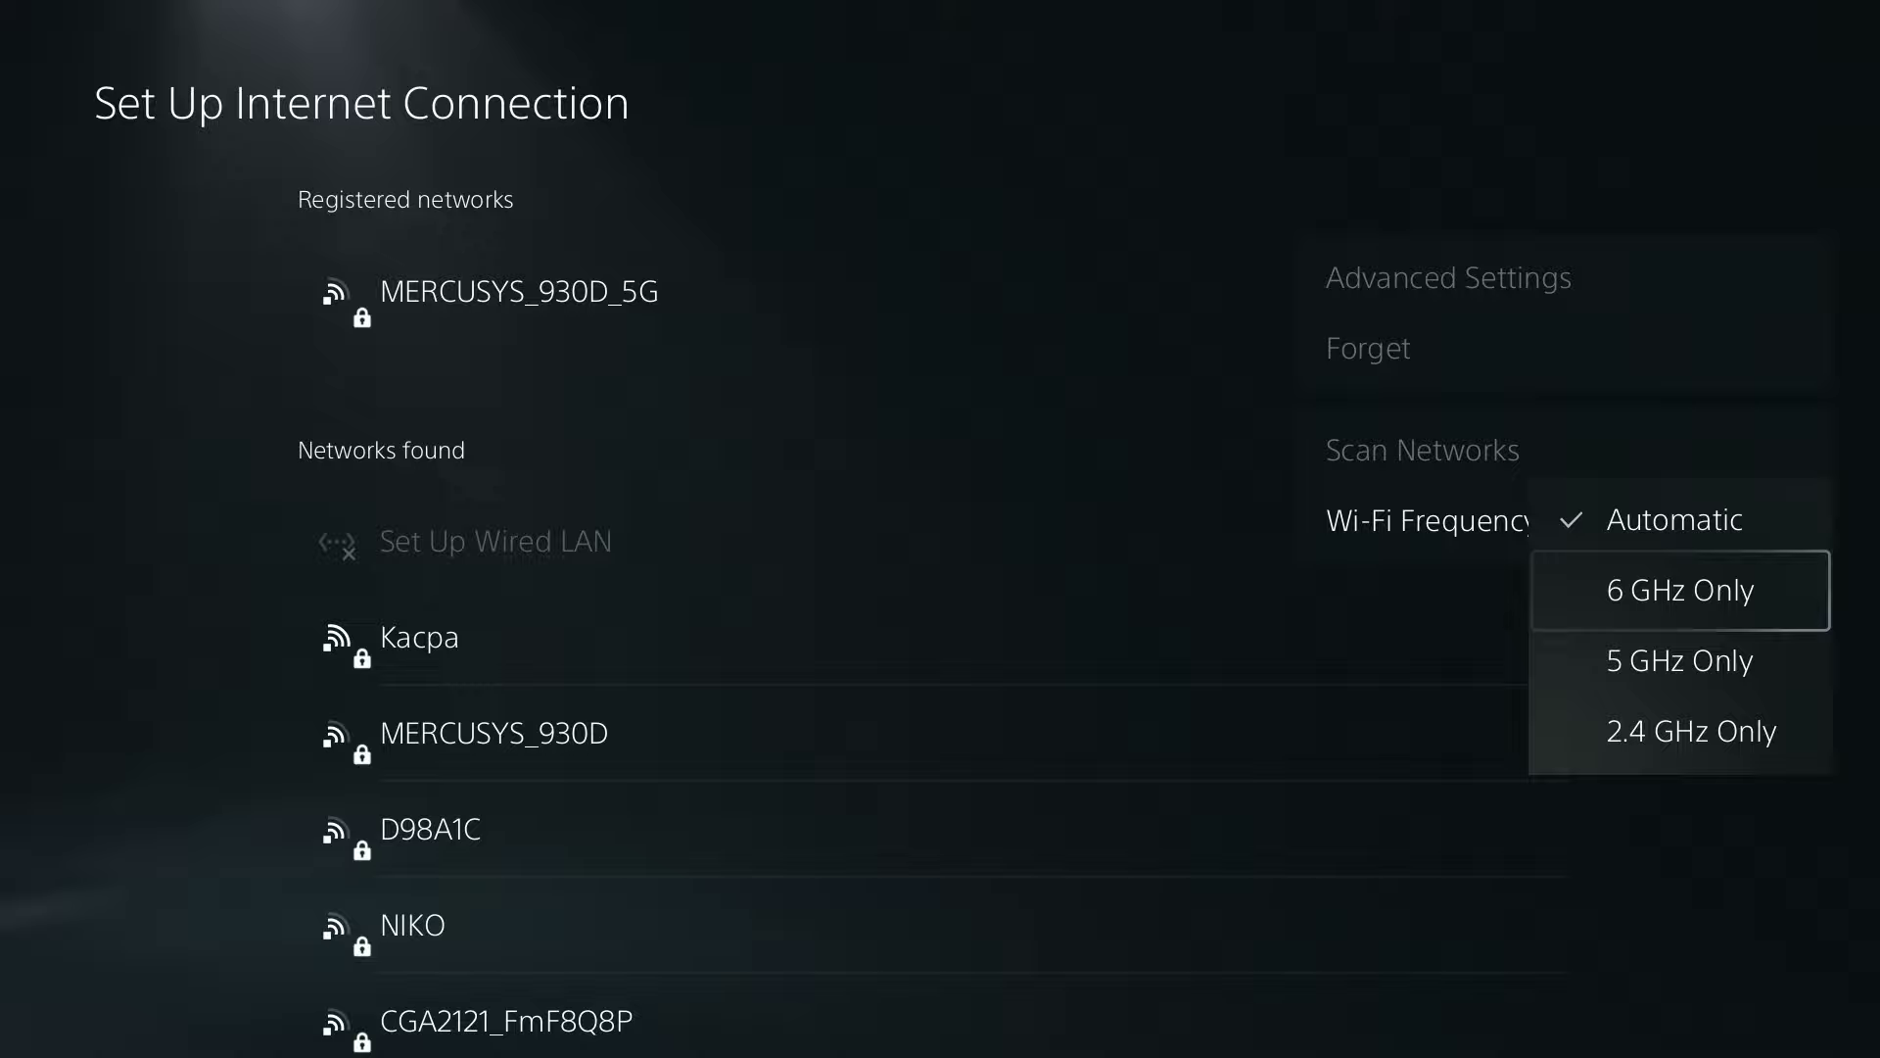
{"action": "key", "text": "Down"}
{"action": "key", "text": "Up"}
{"action": "key", "text": "Down"}
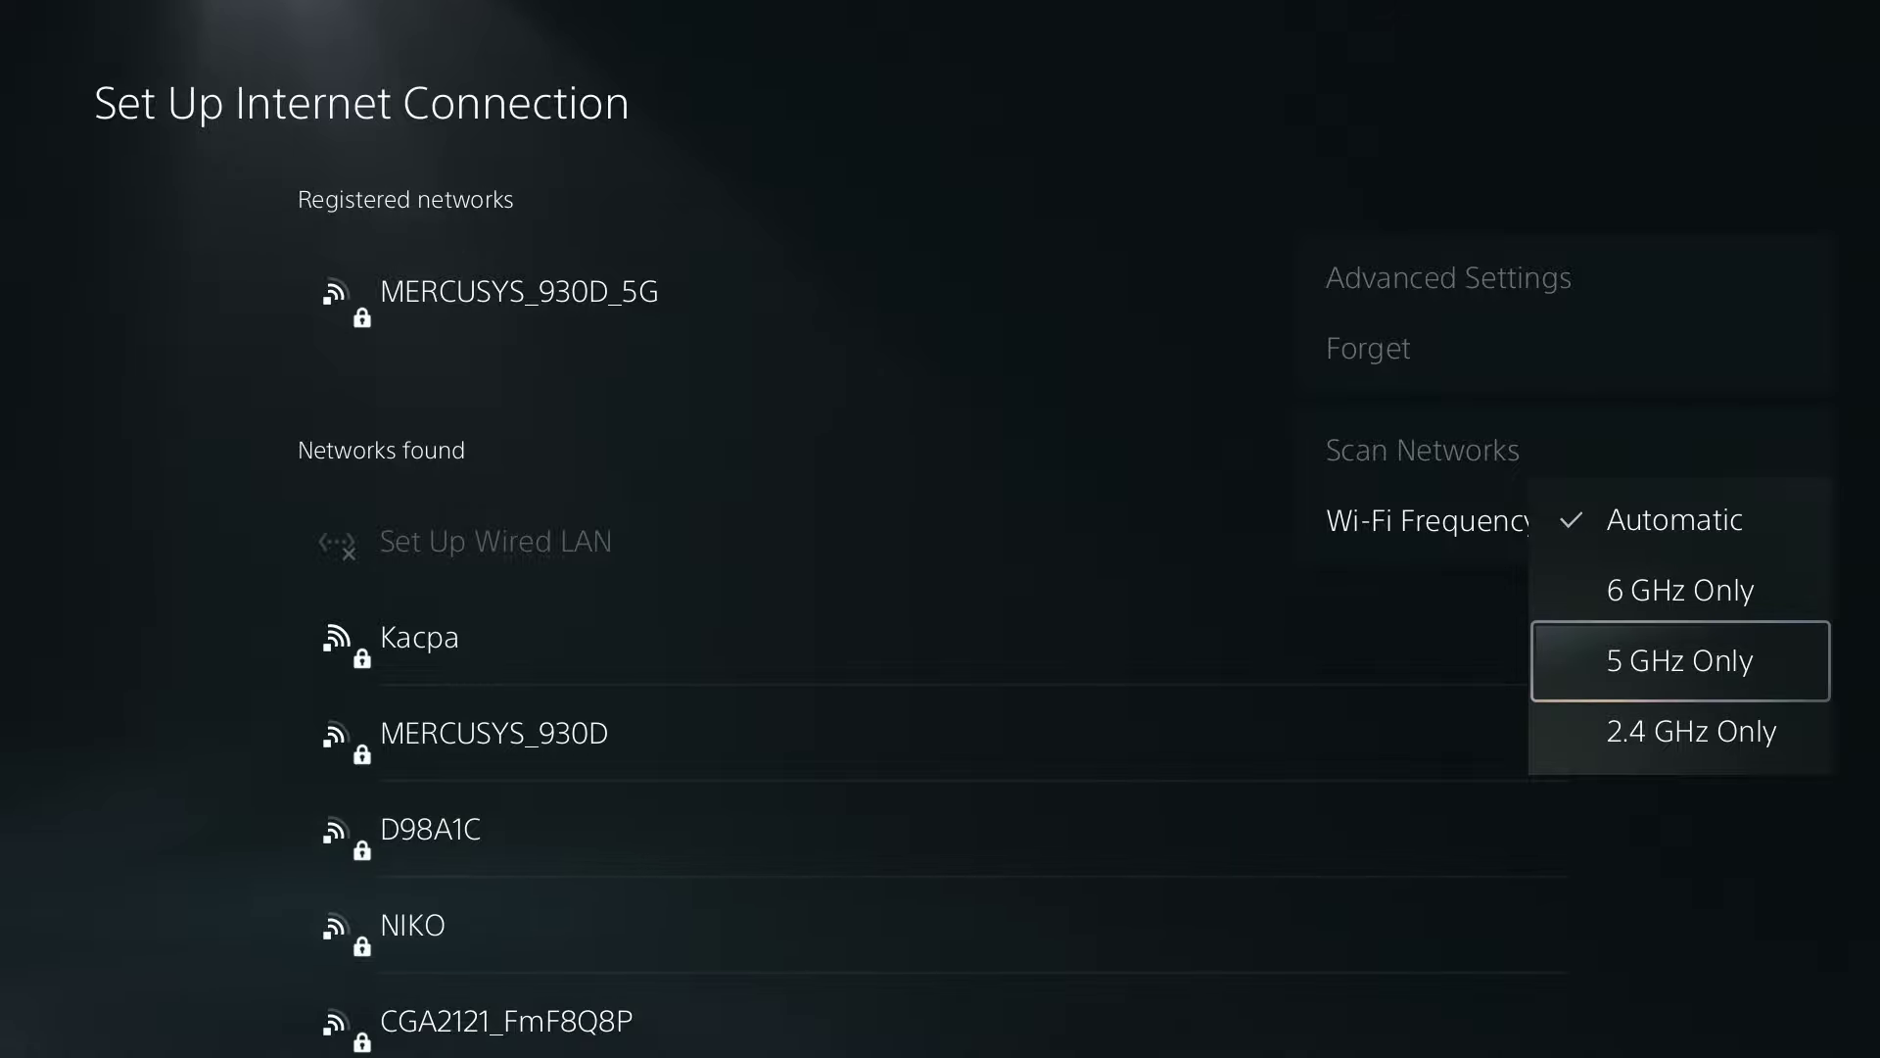
{"action": "key", "text": "Up"}
{"action": "key", "text": "Return"}
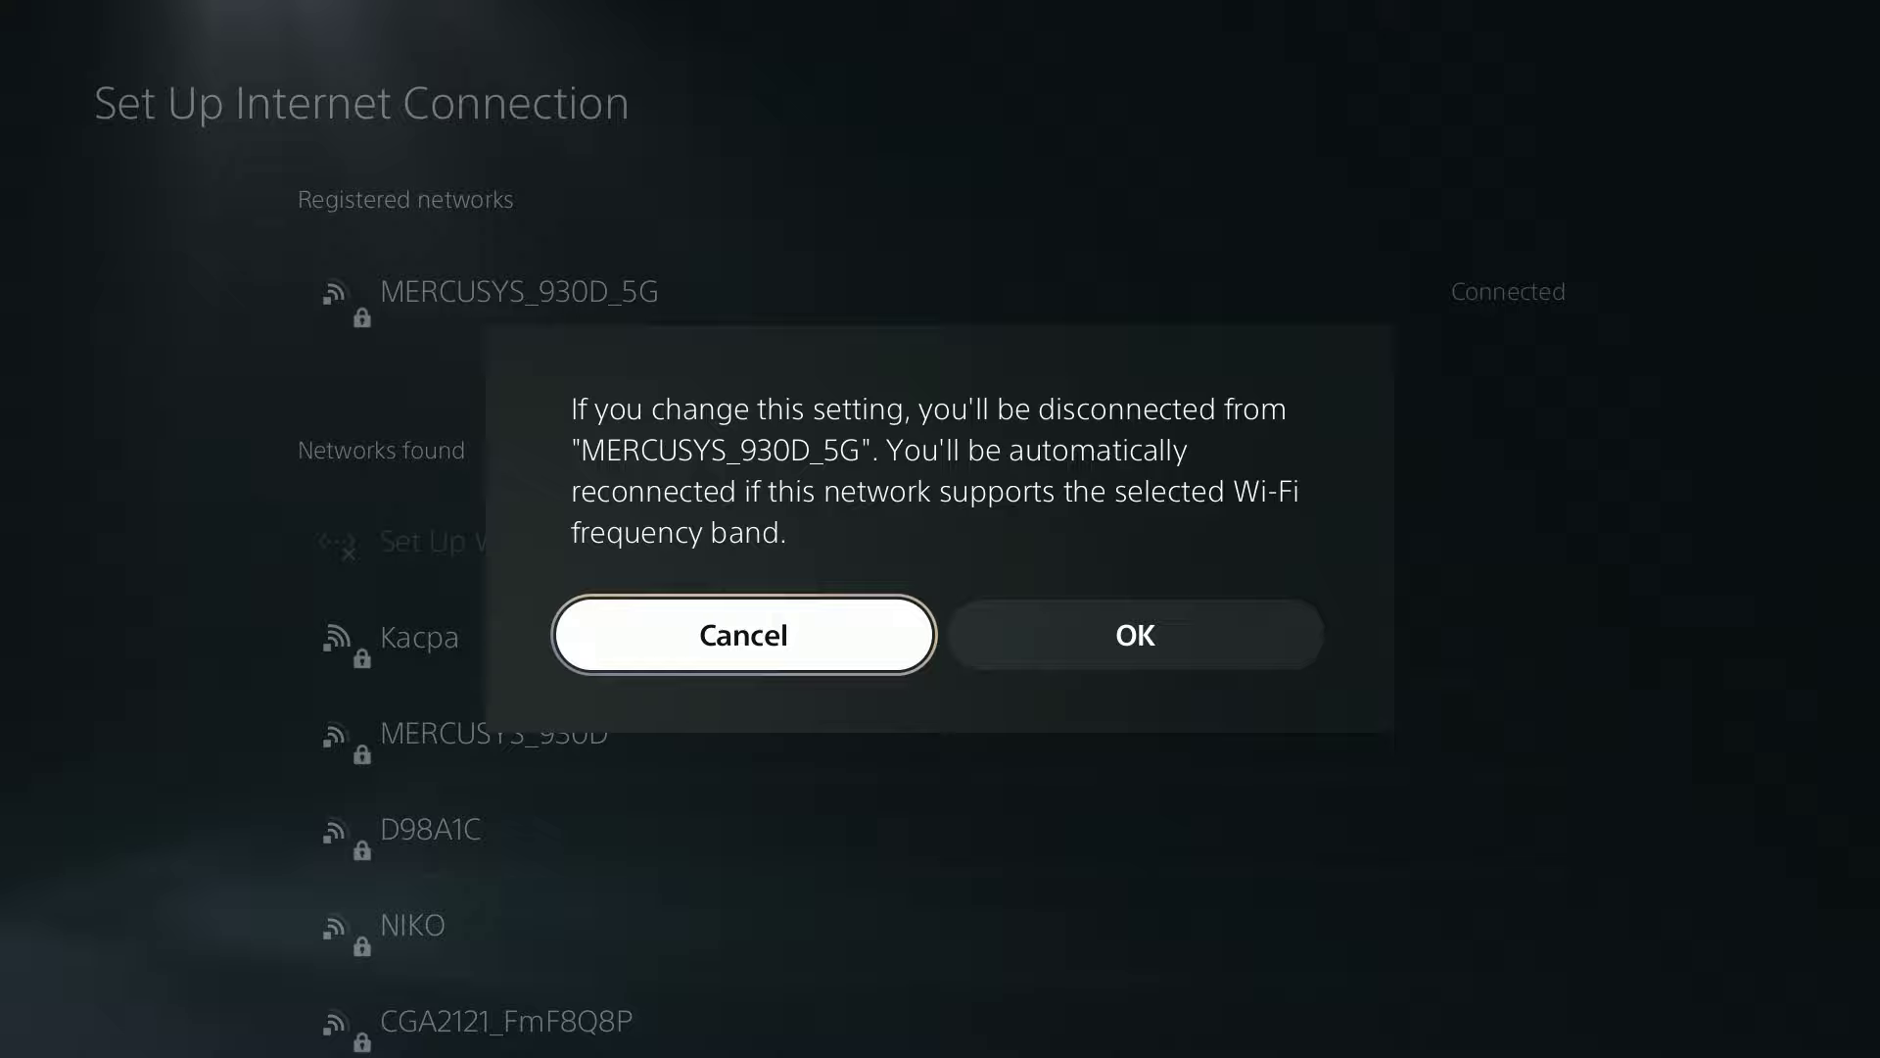
Step: Accept the disconnect warning, then dismiss the Multi-Link Operation notice and the network-not-found error
{"action": "key", "text": "Right"}
{"action": "key", "text": "Return"}
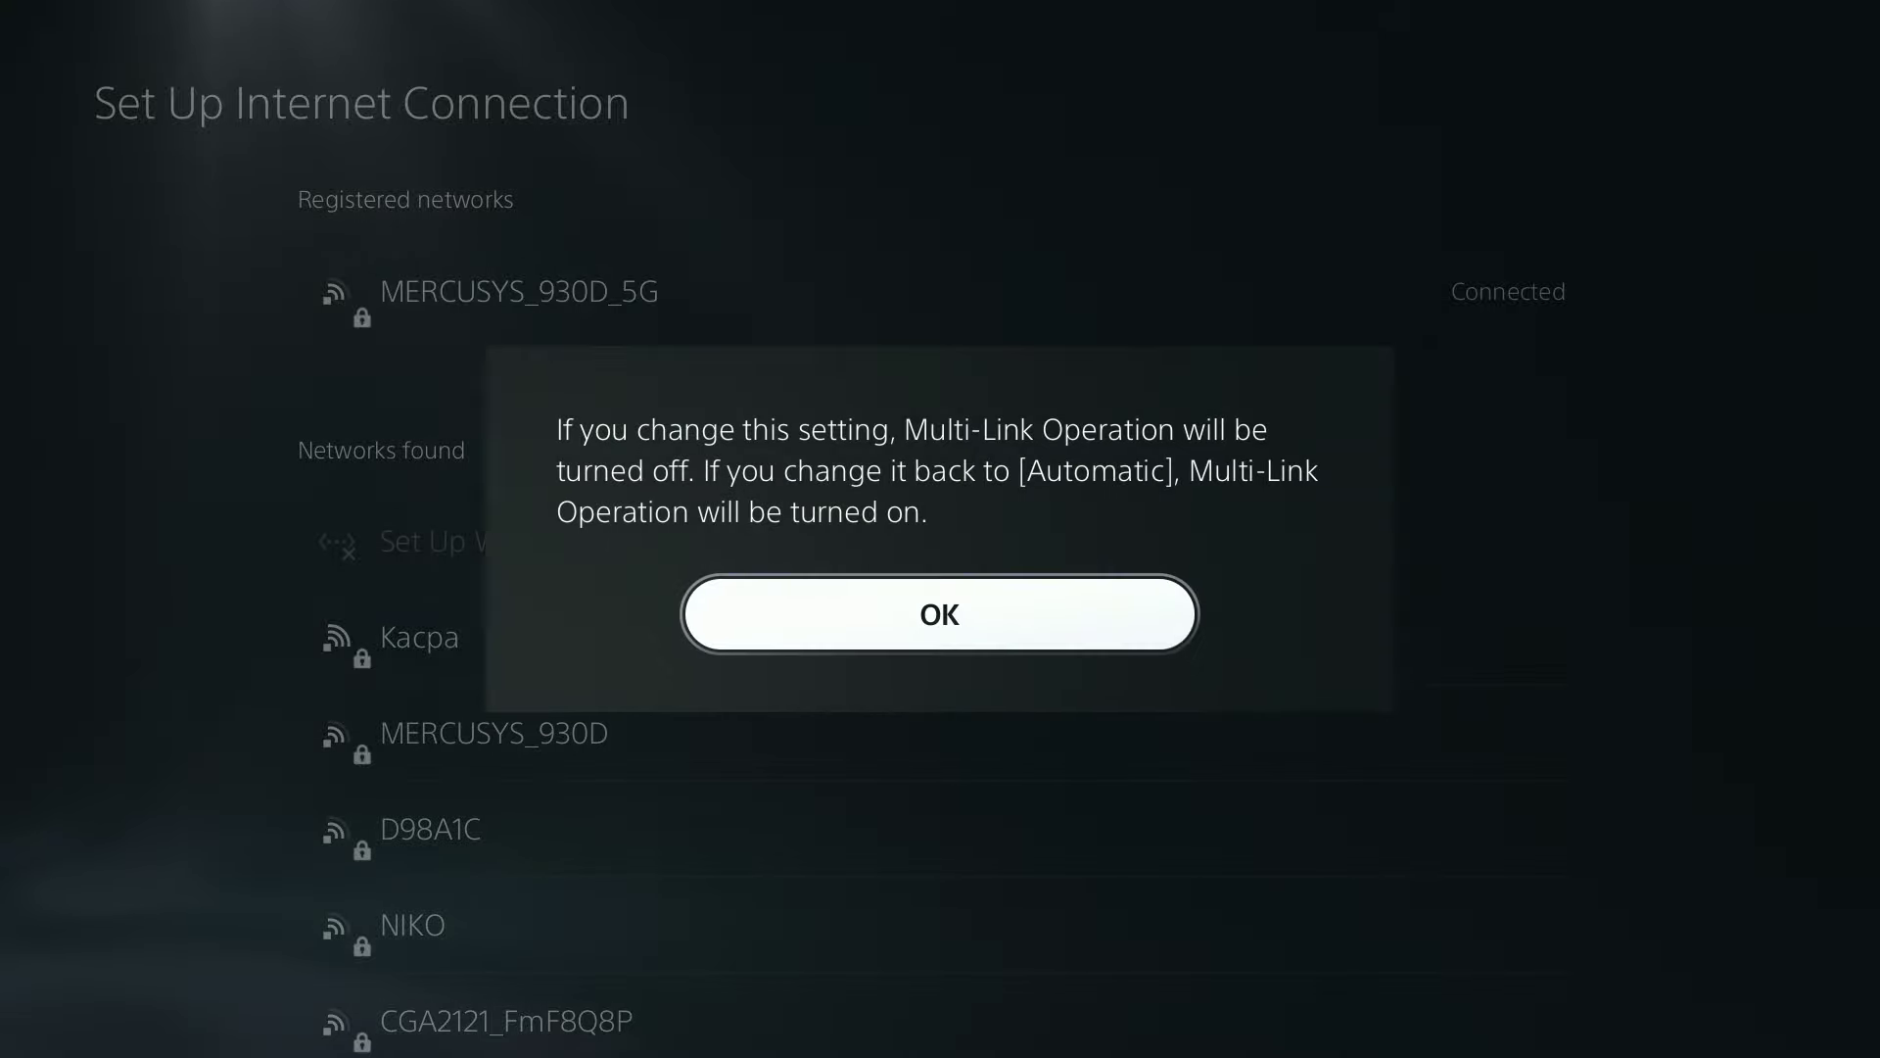
{"action": "key", "text": "Return"}
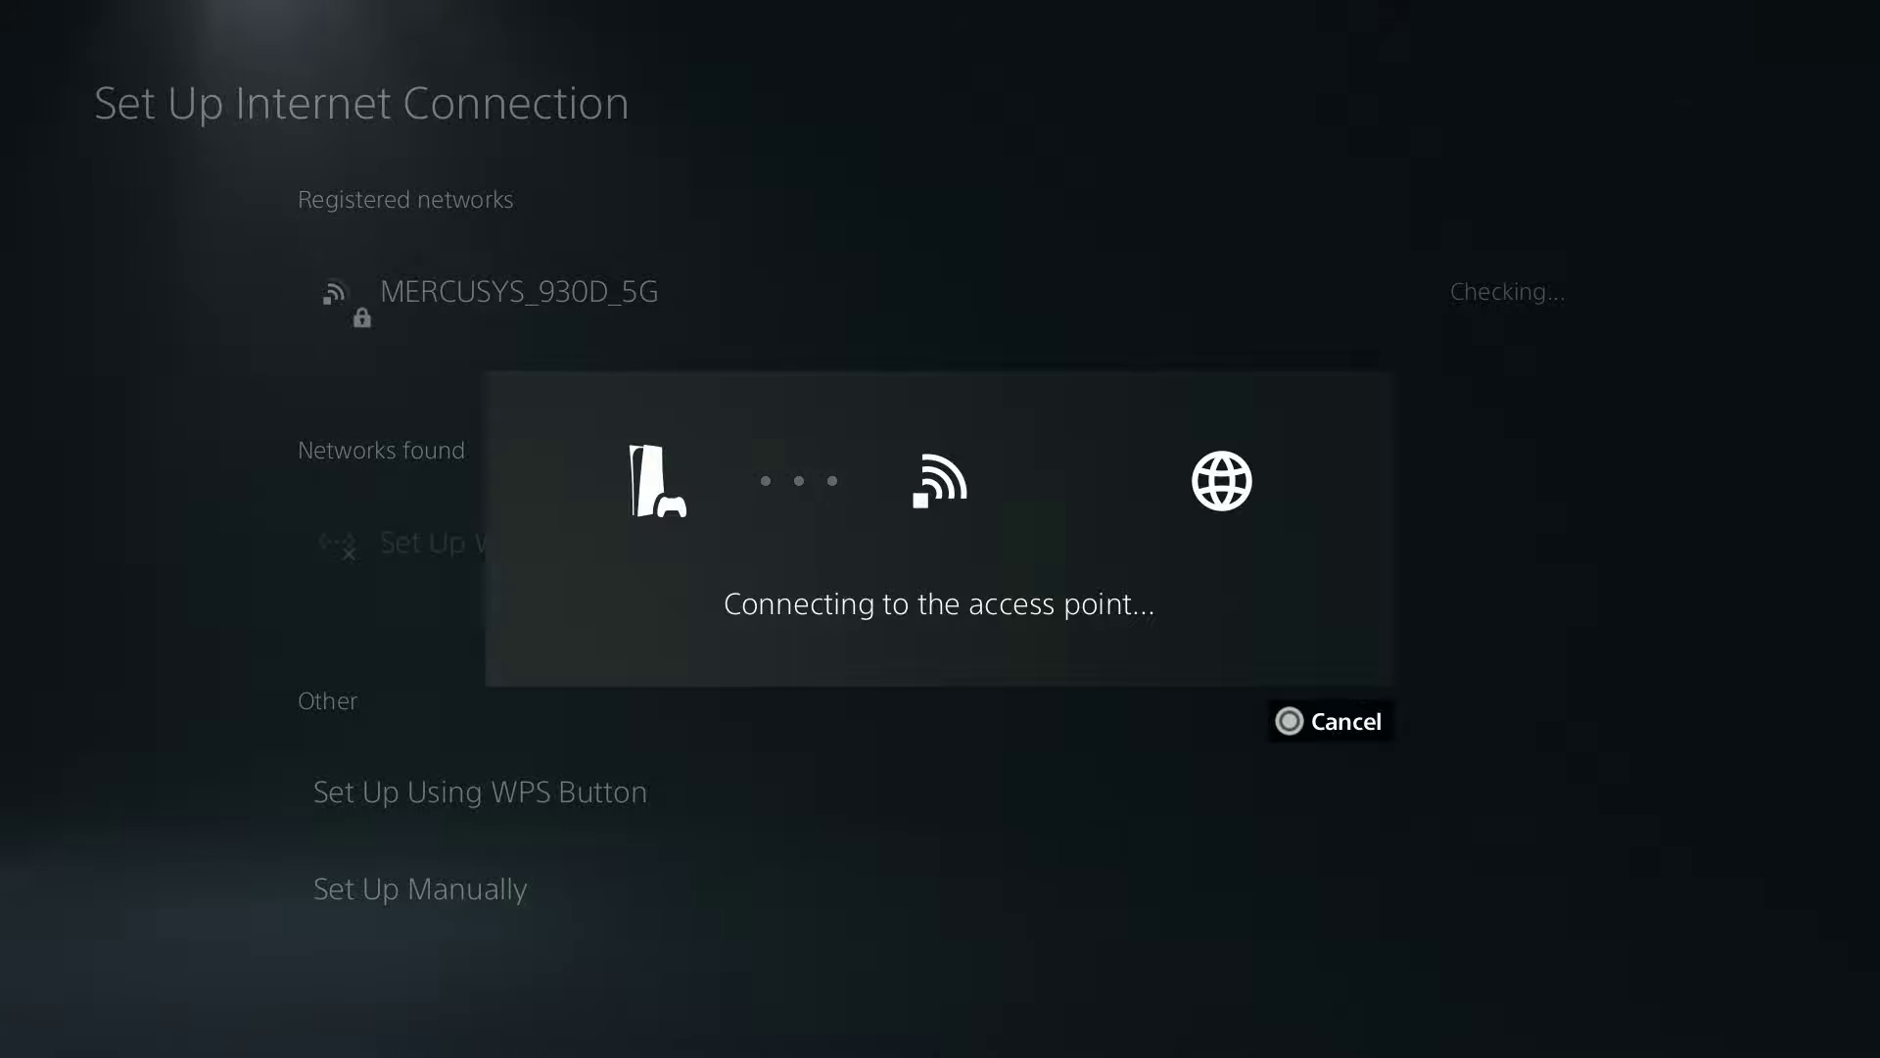
{"action": "key", "text": "Return"}
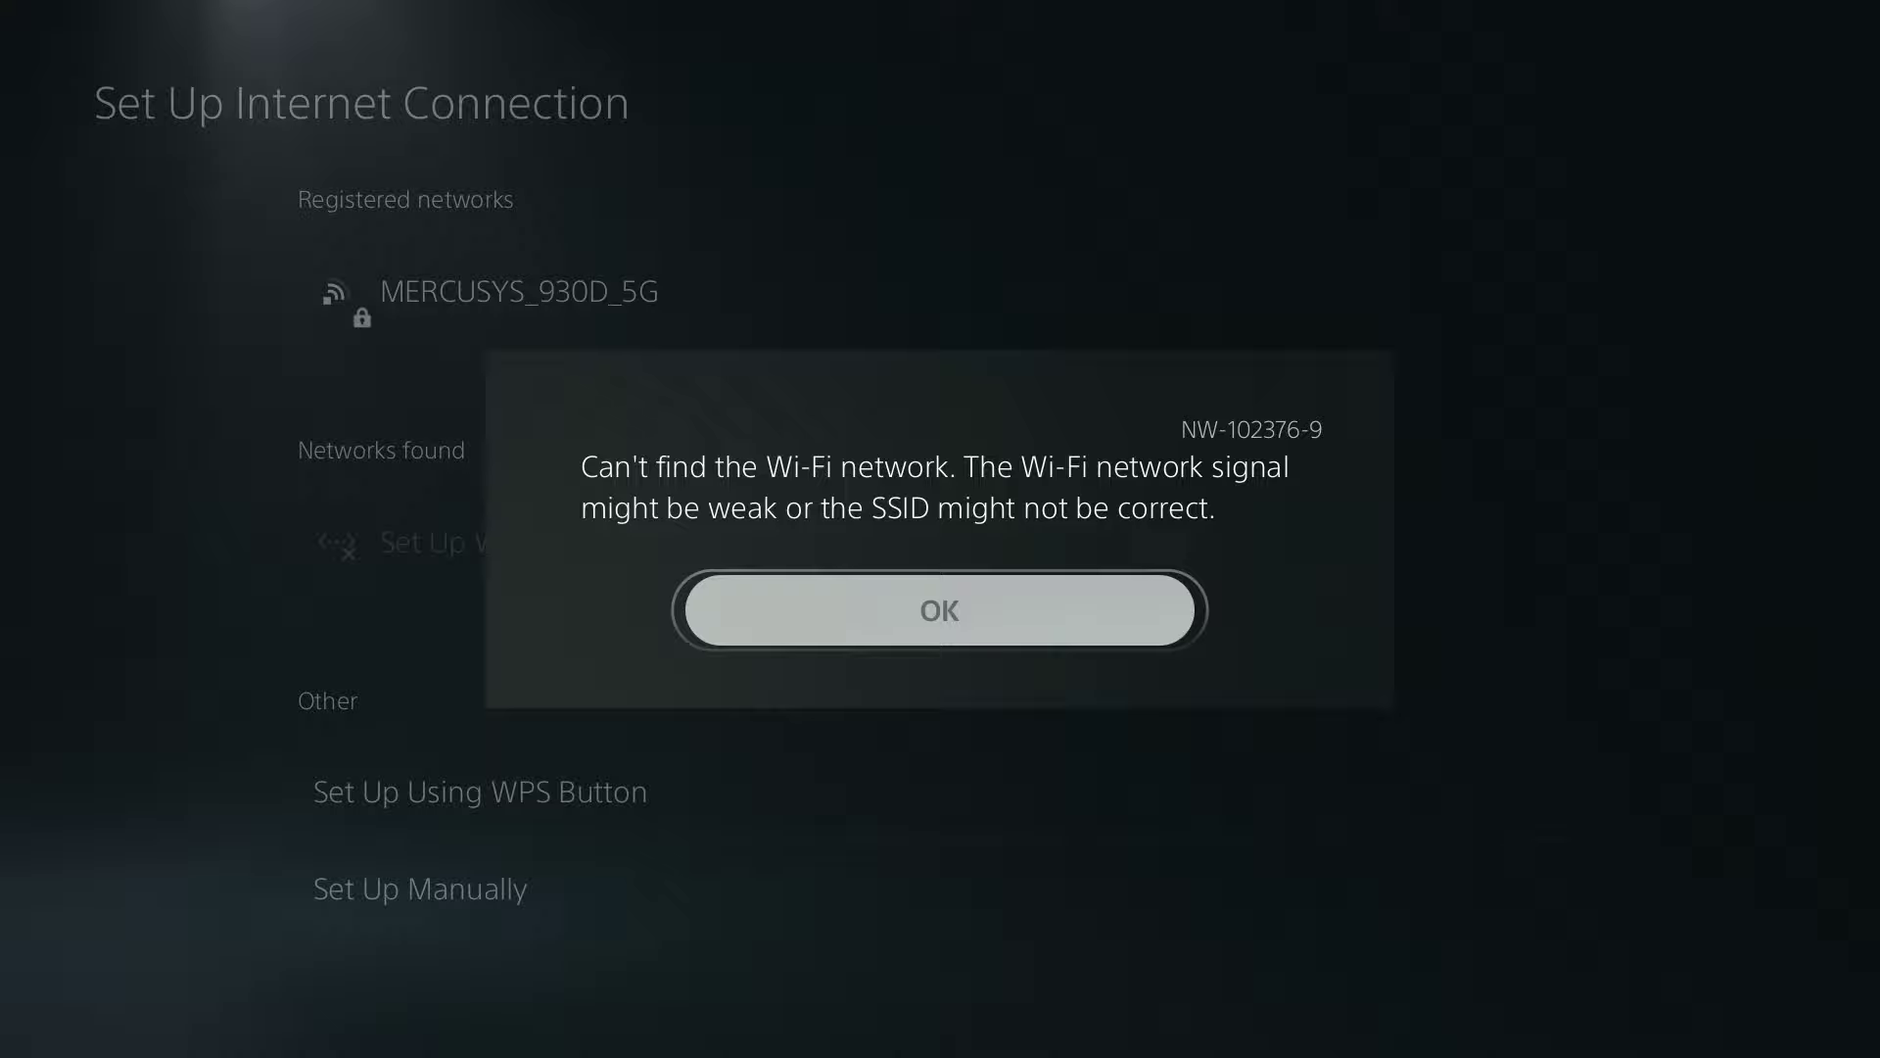
Step: Bring up the disconnect warning for MERCUSYS_930D_5G again and cancel it
{"action": "key", "text": "Return"}
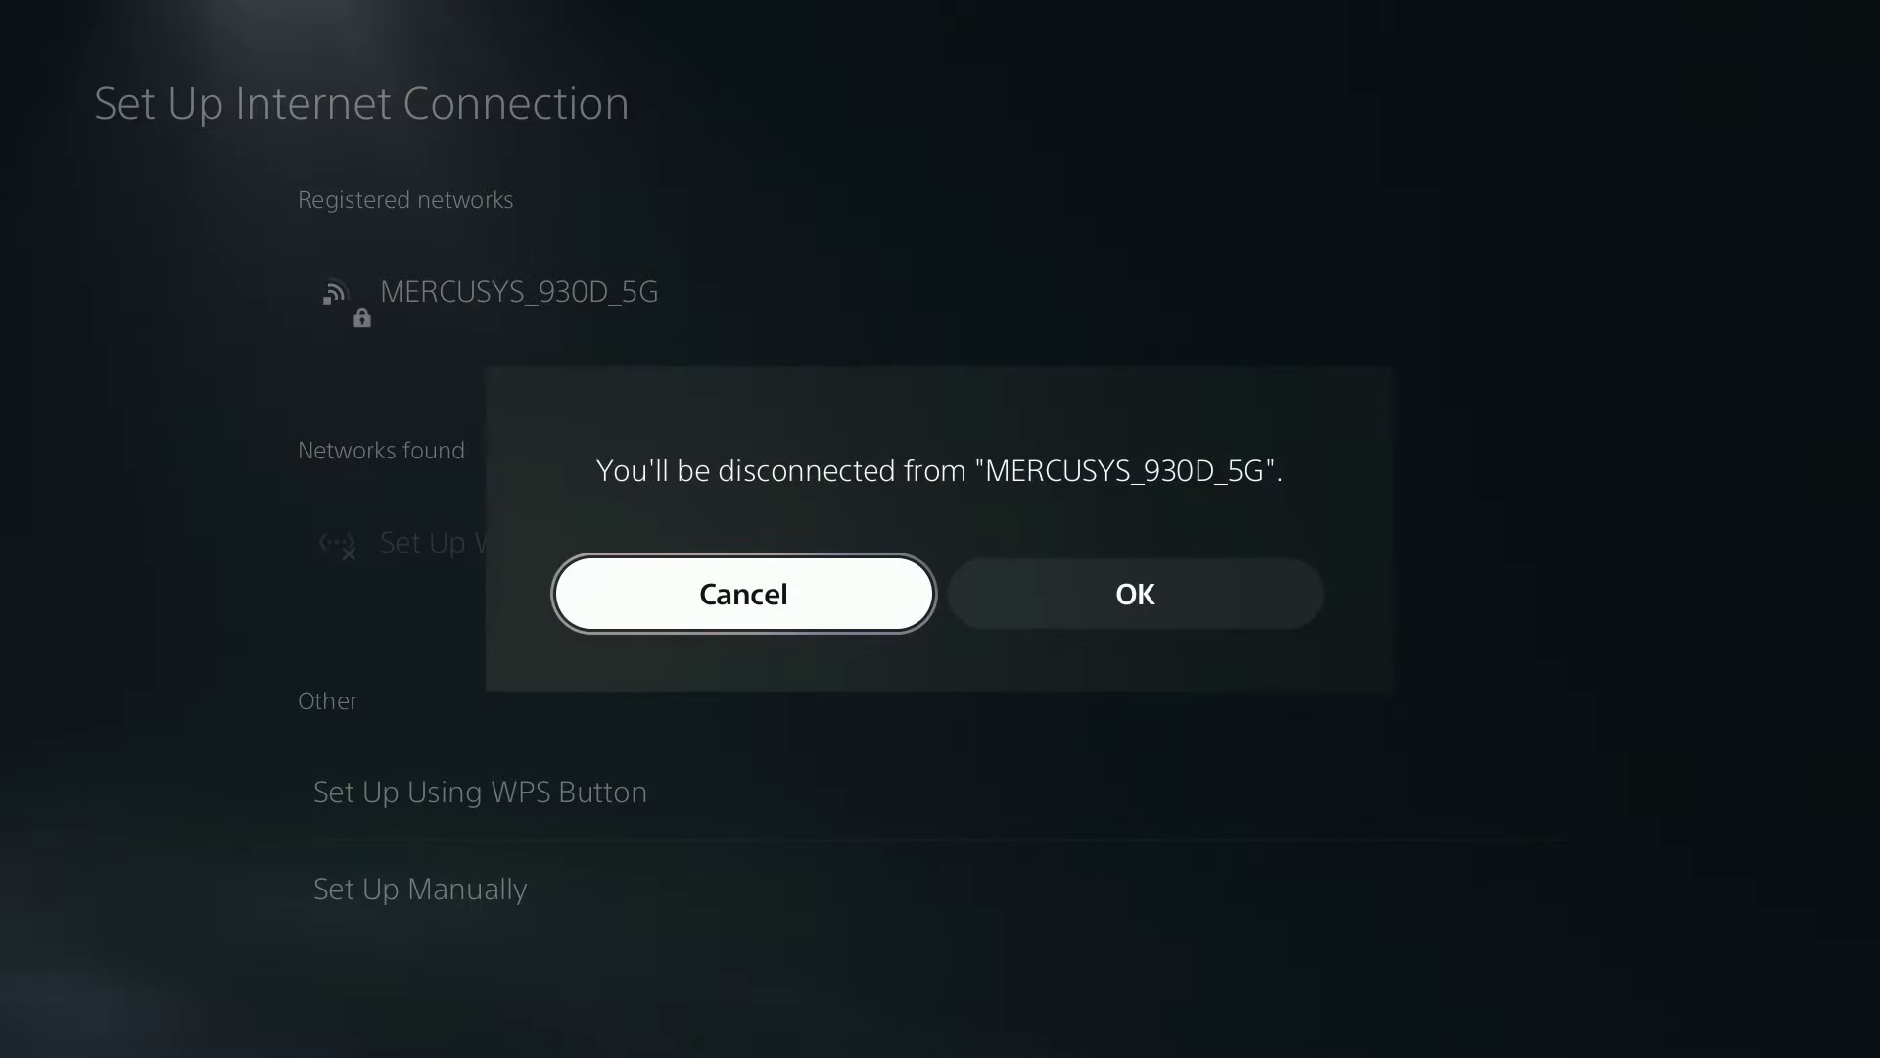
{"action": "key", "text": "Right"}
{"action": "key", "text": "Left"}
Step: Set Wi-Fi Frequency Bands to 5 GHz Only and confirm the disconnect to reconnect MERCUSYS_930D_5G
{"action": "key", "text": "Return"}
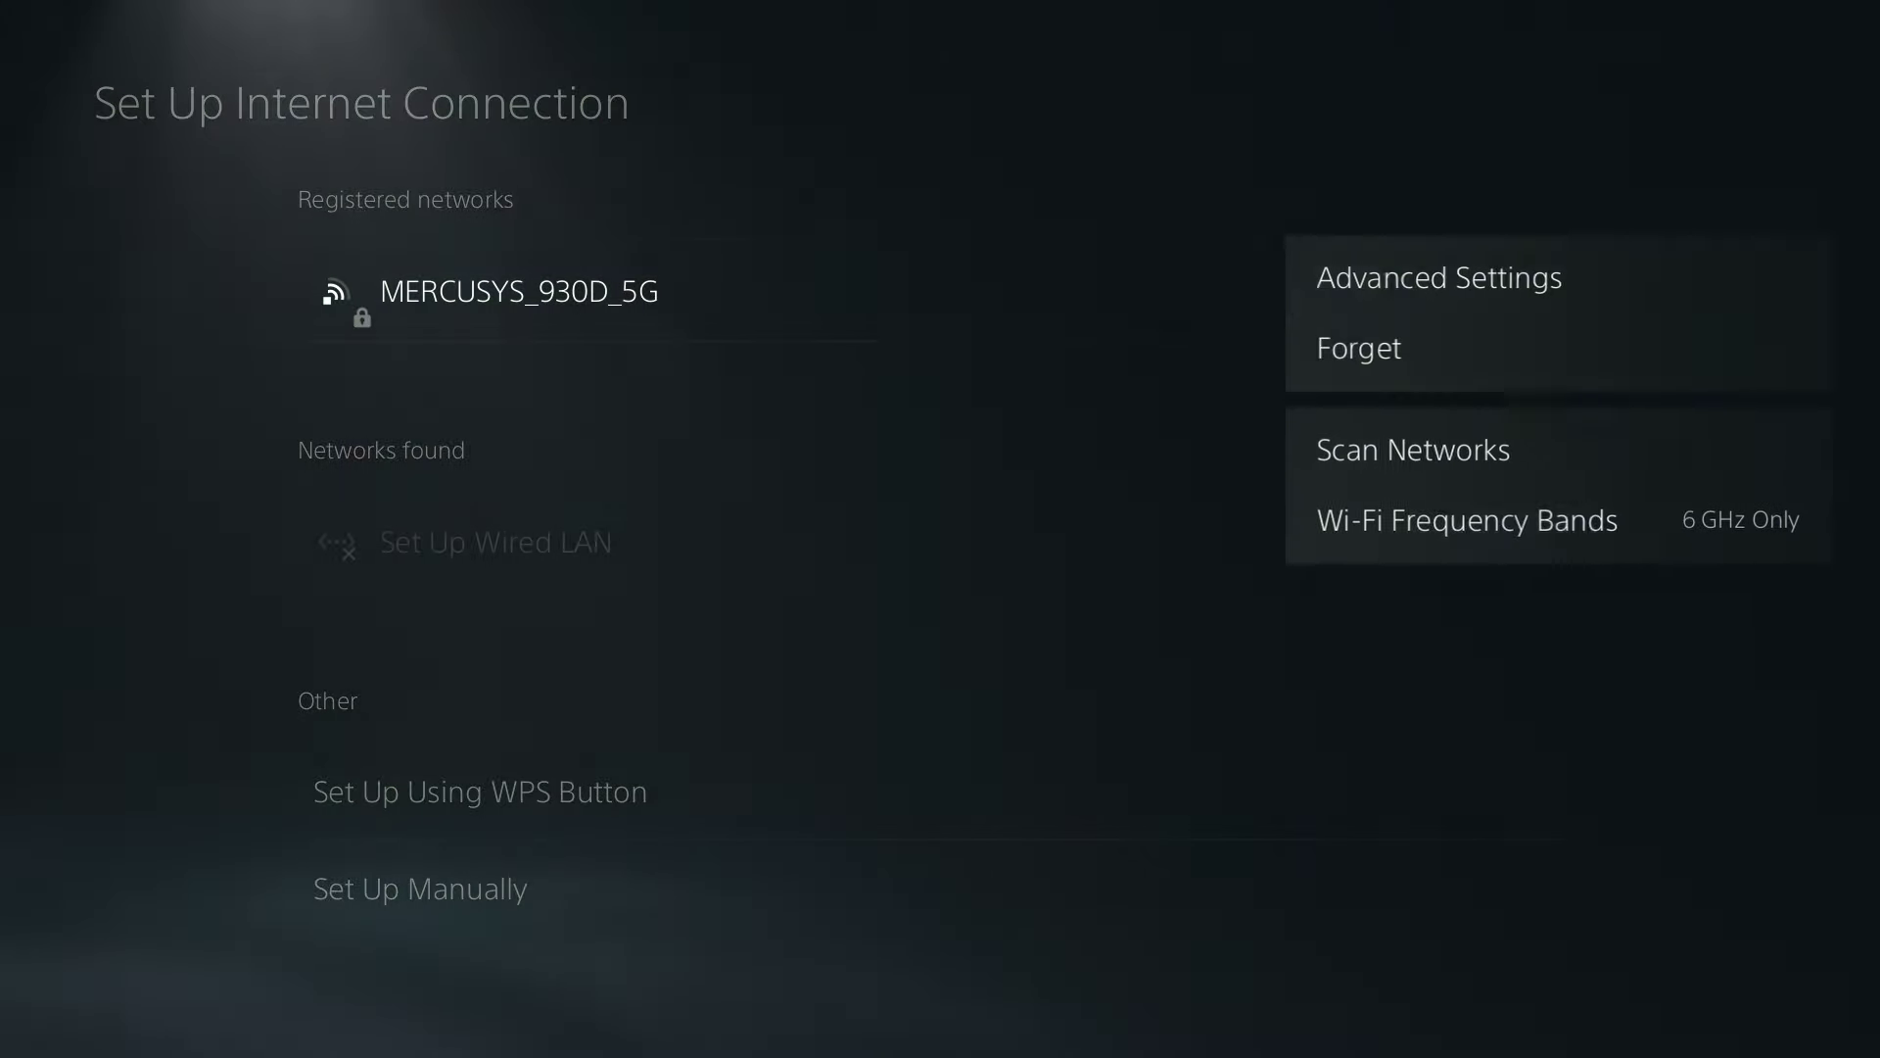
{"action": "key", "text": "Menu"}
{"action": "key", "text": "Down"}
{"action": "key", "text": "Down"}
{"action": "key", "text": "Down"}
{"action": "key", "text": "Return"}
{"action": "key", "text": "Down"}
{"action": "key", "text": "Return"}
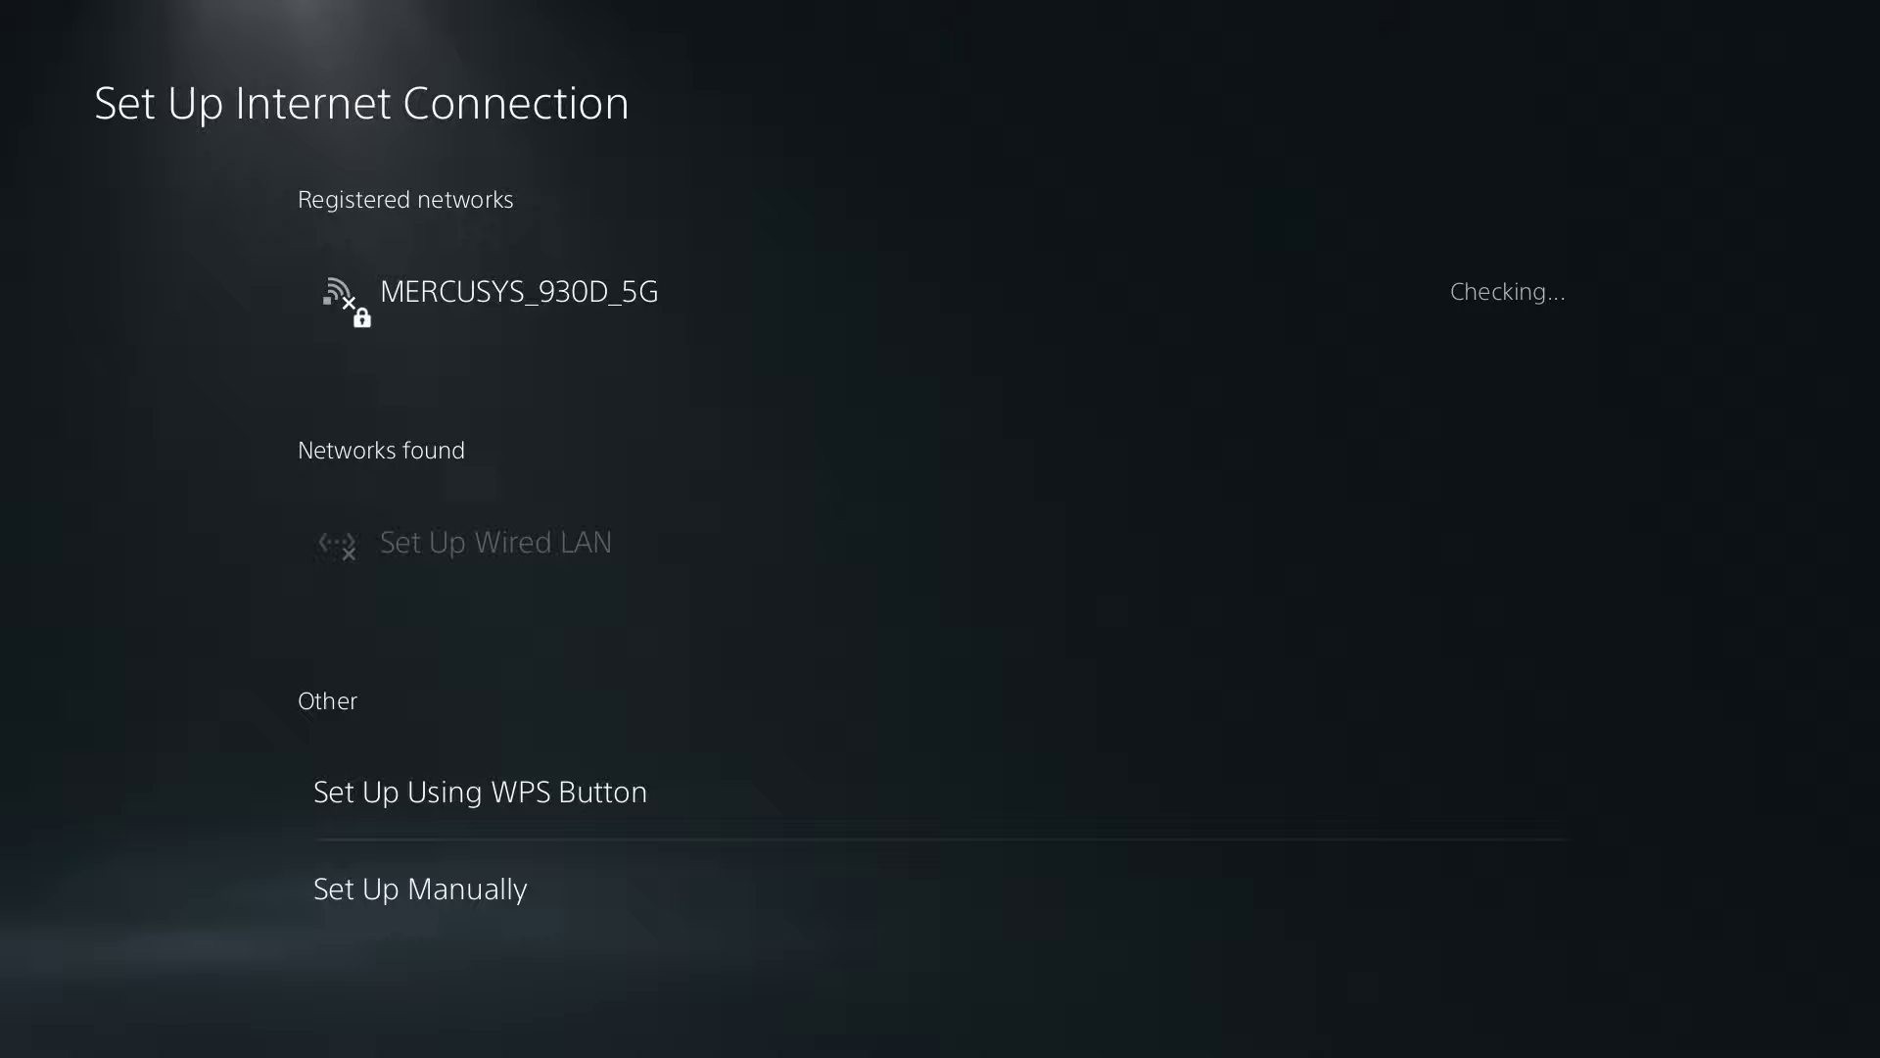
{"action": "key", "text": "Right"}
{"action": "key", "text": "Return"}
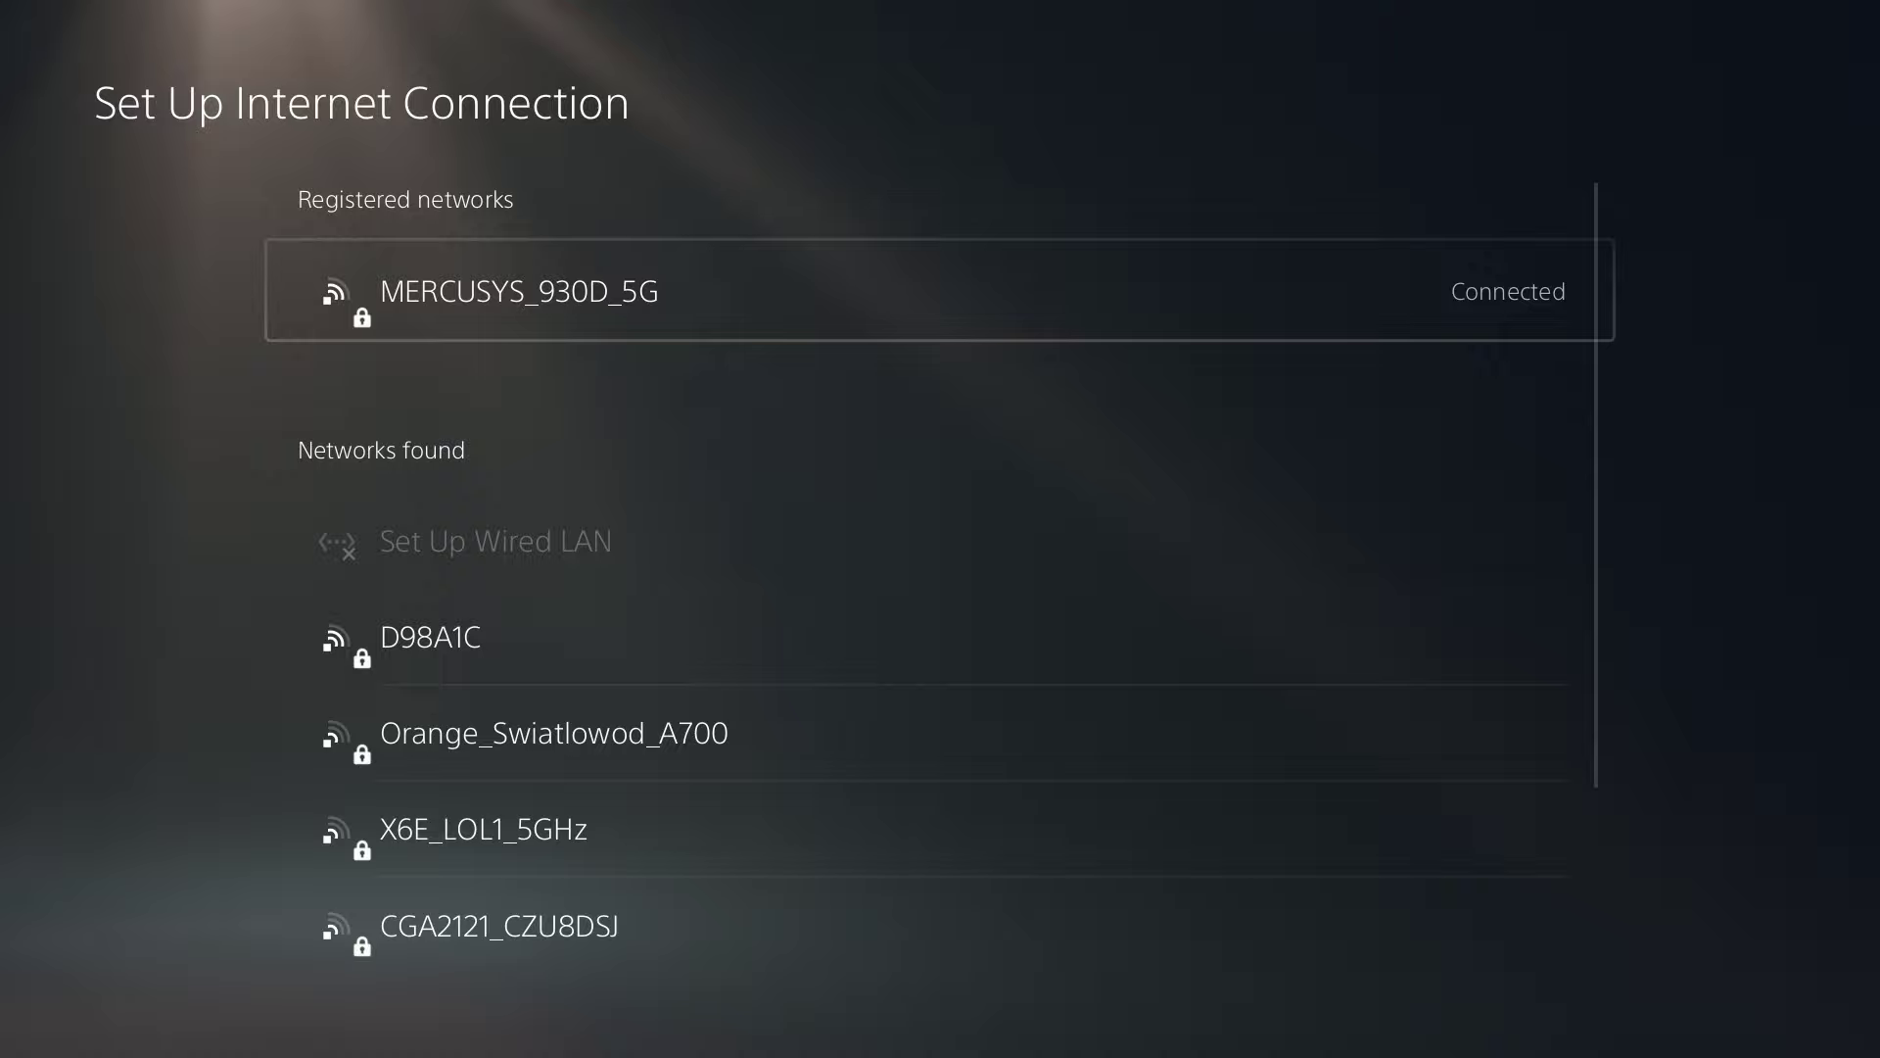
Step: Open the Wi-Fi Frequency Bands list and confirm 5 GHz Only is still selected
{"action": "key", "text": "Menu"}
{"action": "key", "text": "Down"}
{"action": "key", "text": "Down"}
{"action": "key", "text": "Down"}
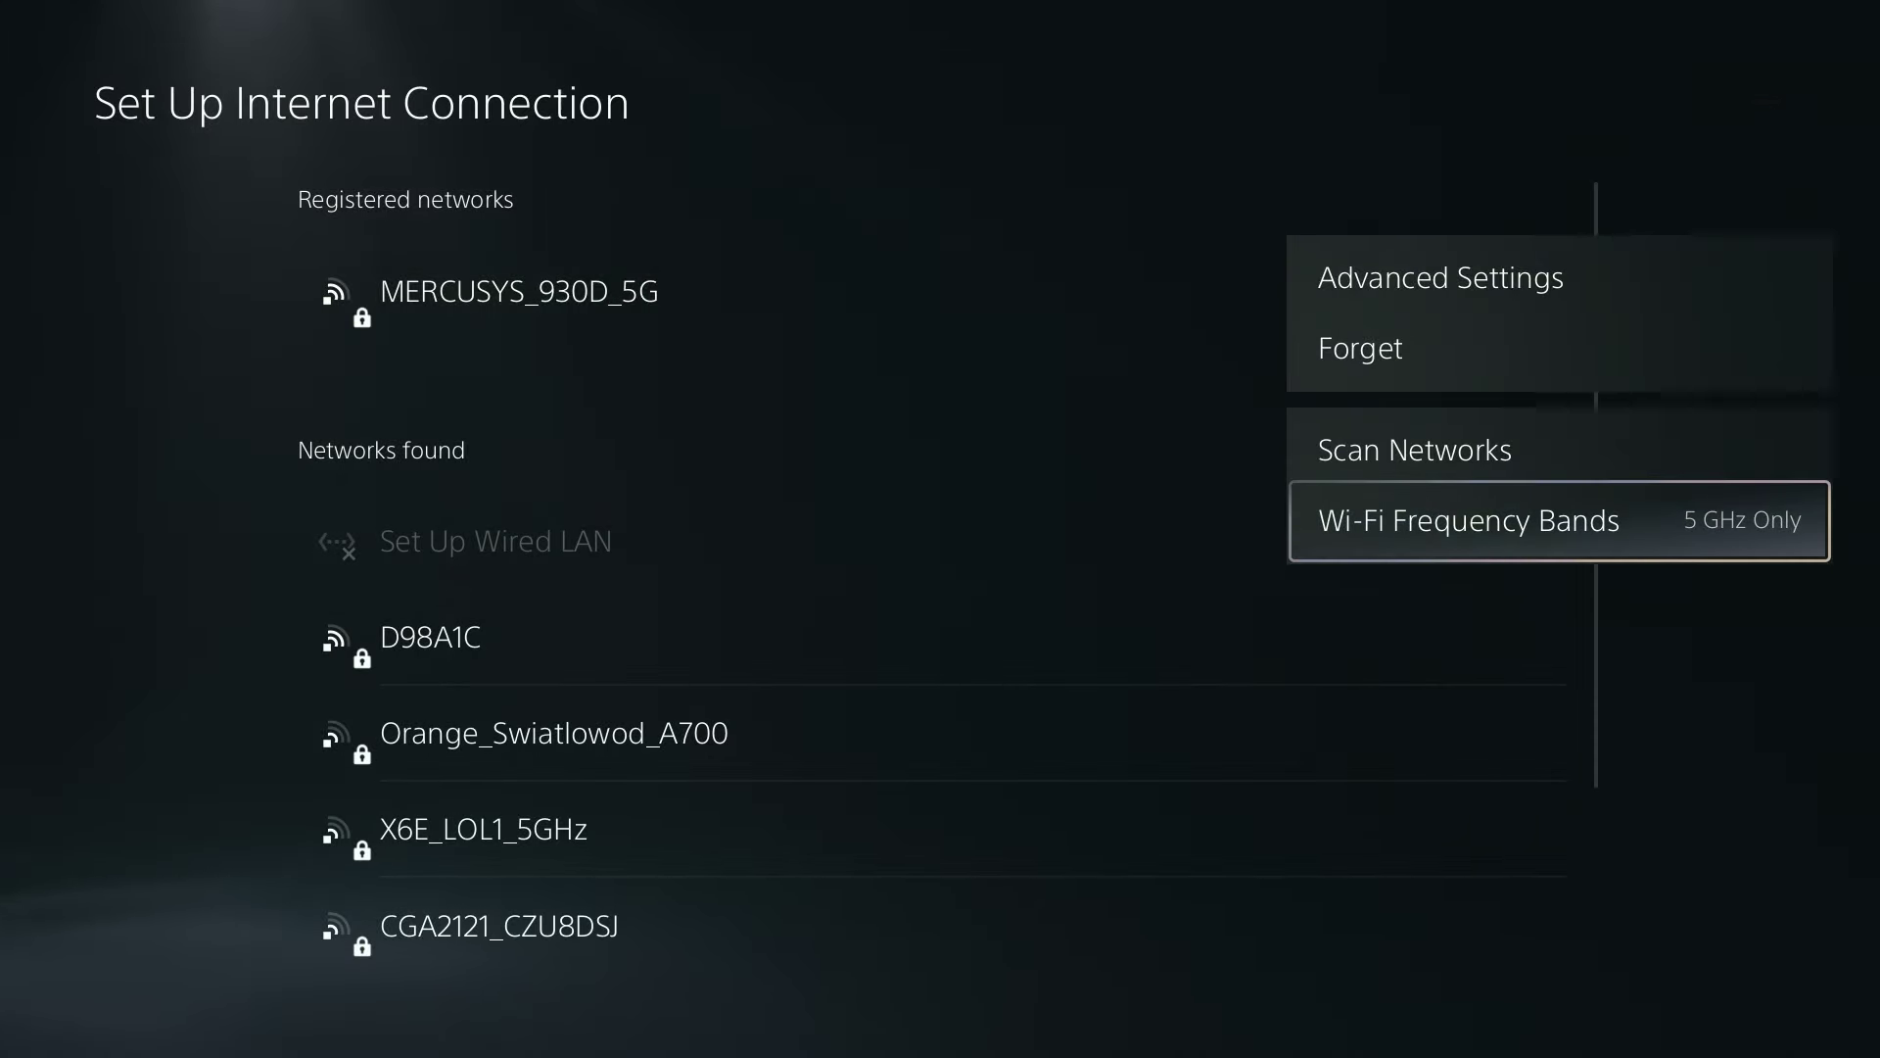
{"action": "key", "text": "Return"}
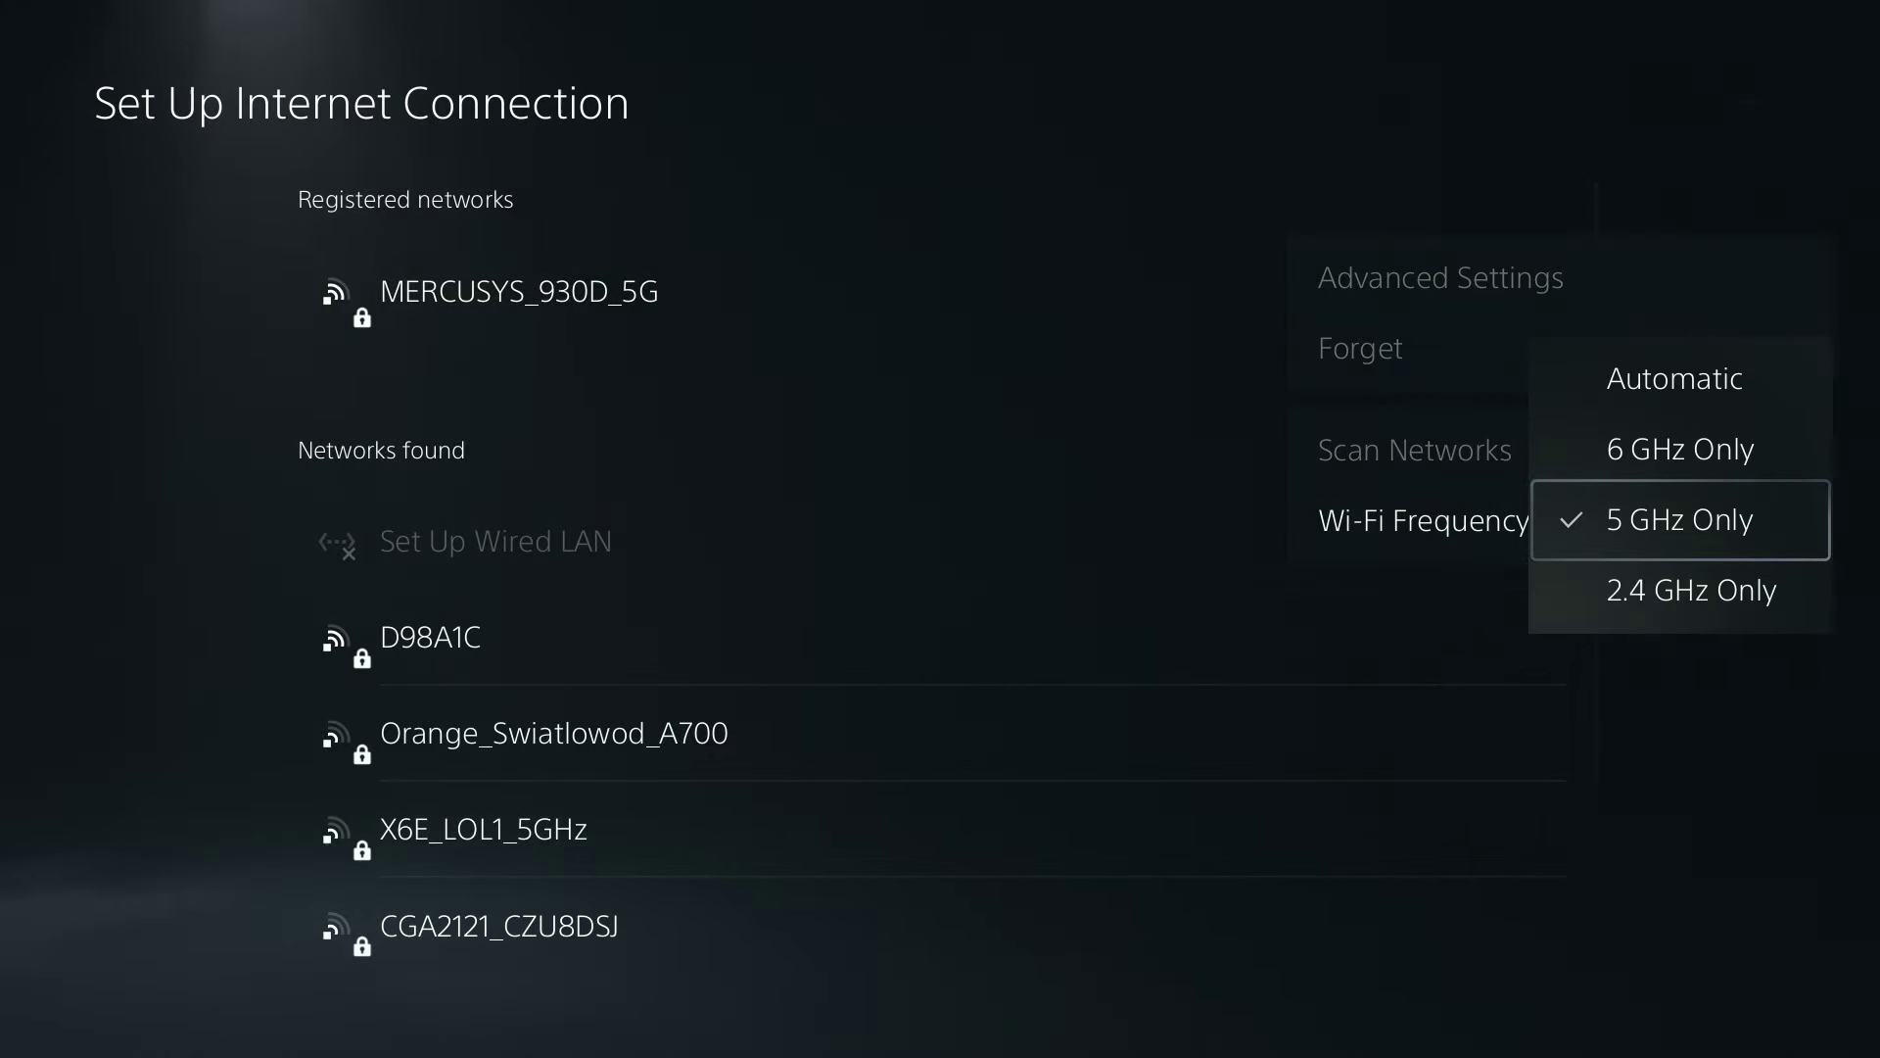
{"action": "key", "text": "Up"}
{"action": "key", "text": "Down"}
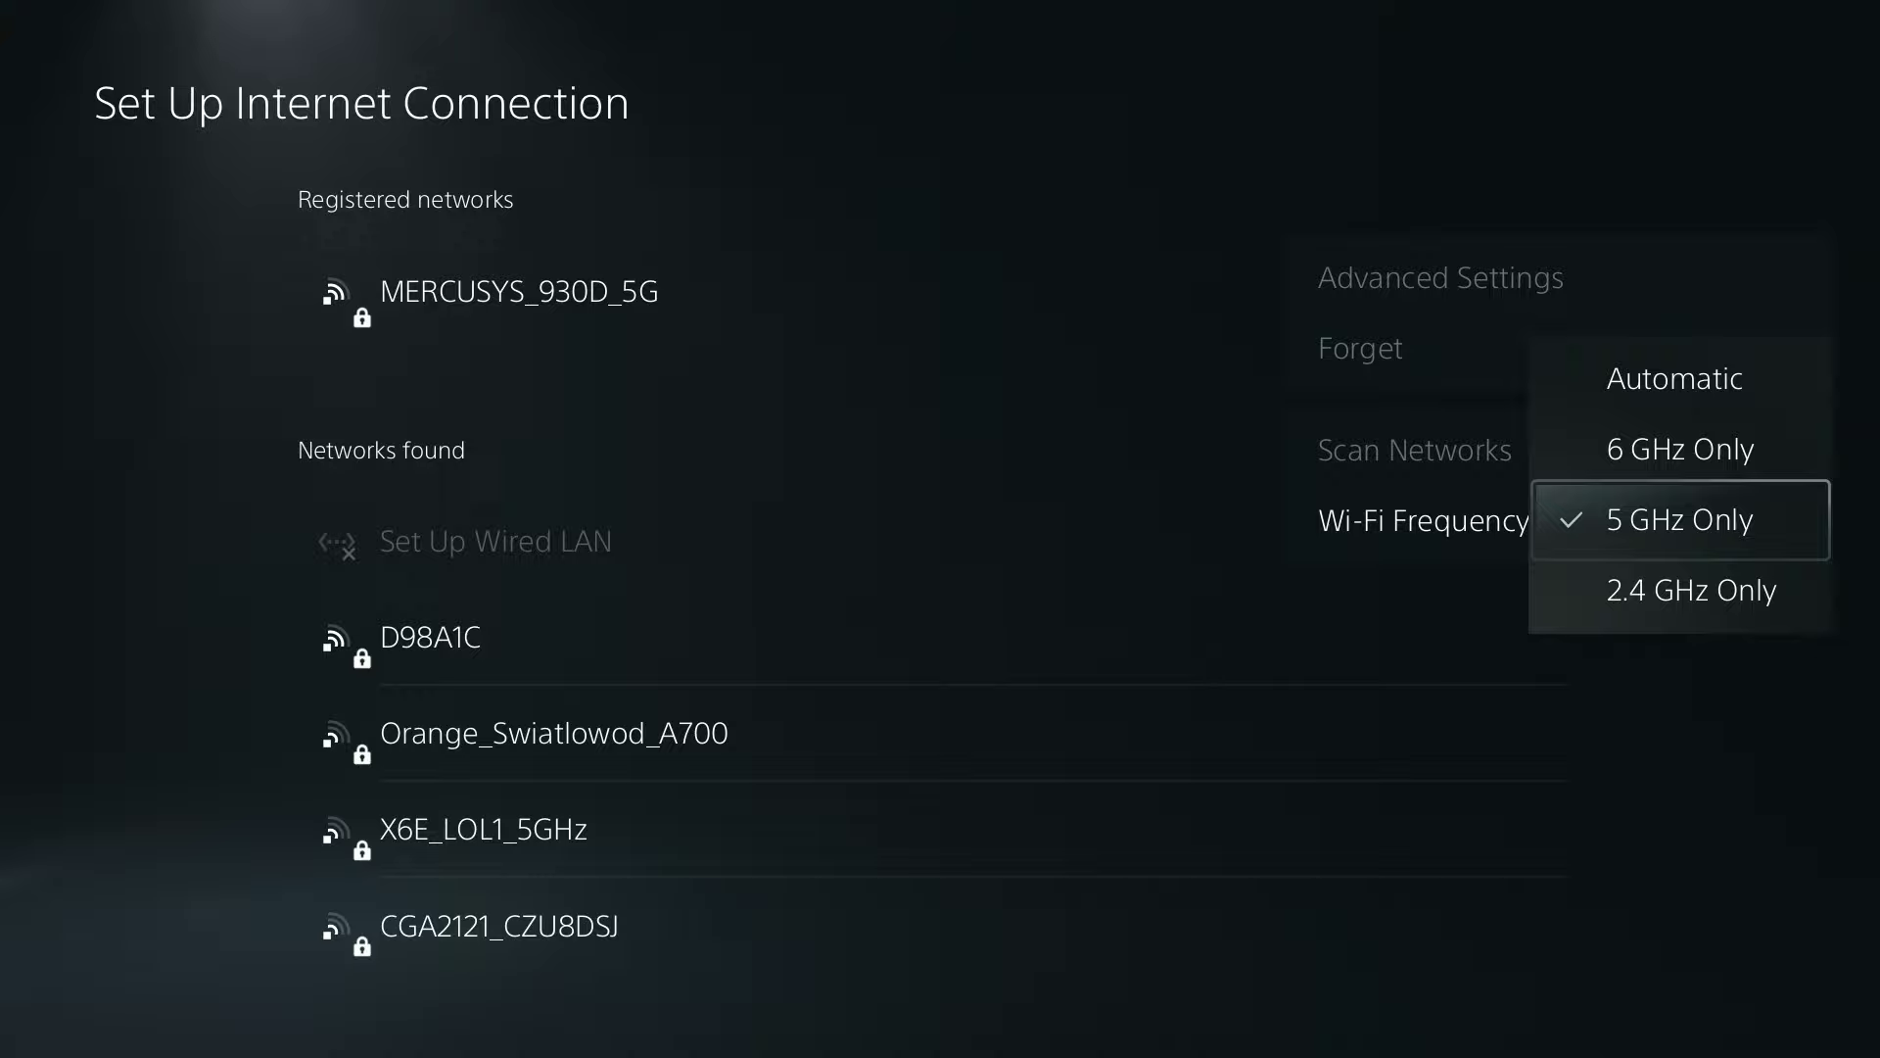
{"action": "key", "text": "Up"}
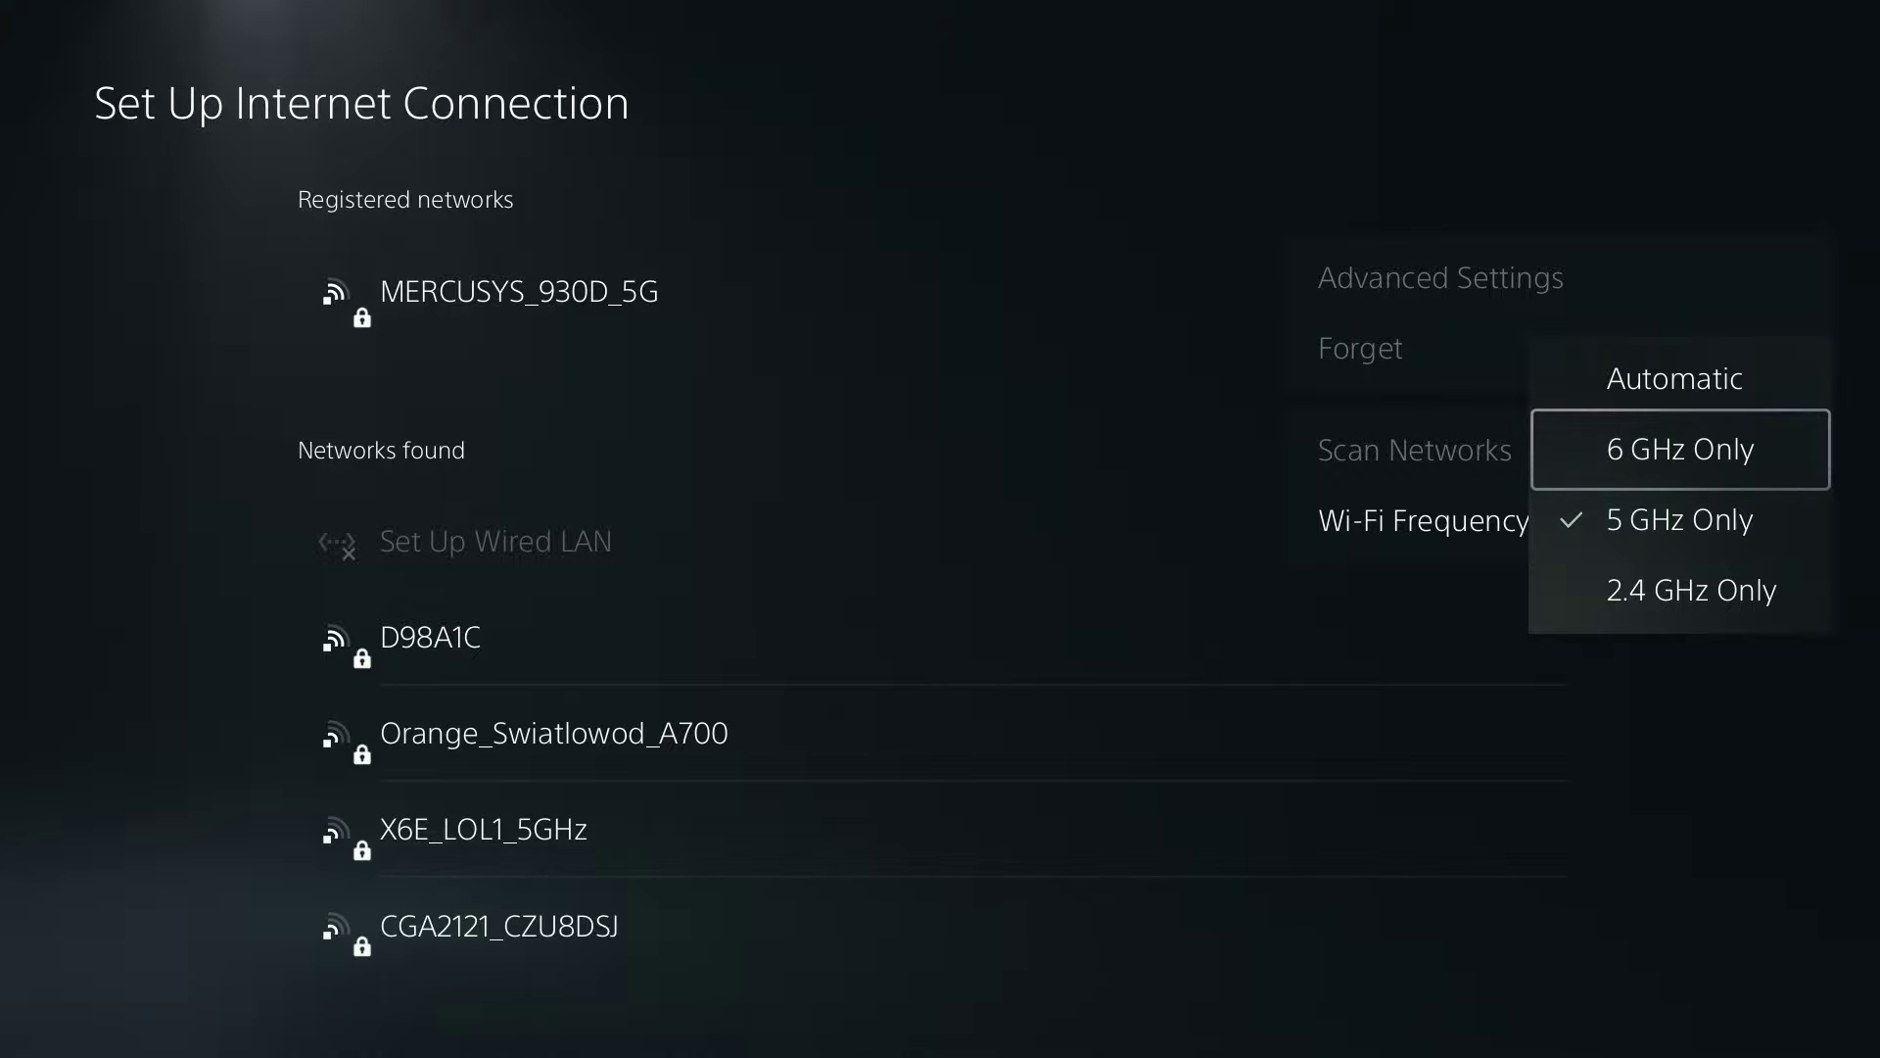
{"action": "key", "text": "Down"}
{"action": "key", "text": "Up"}
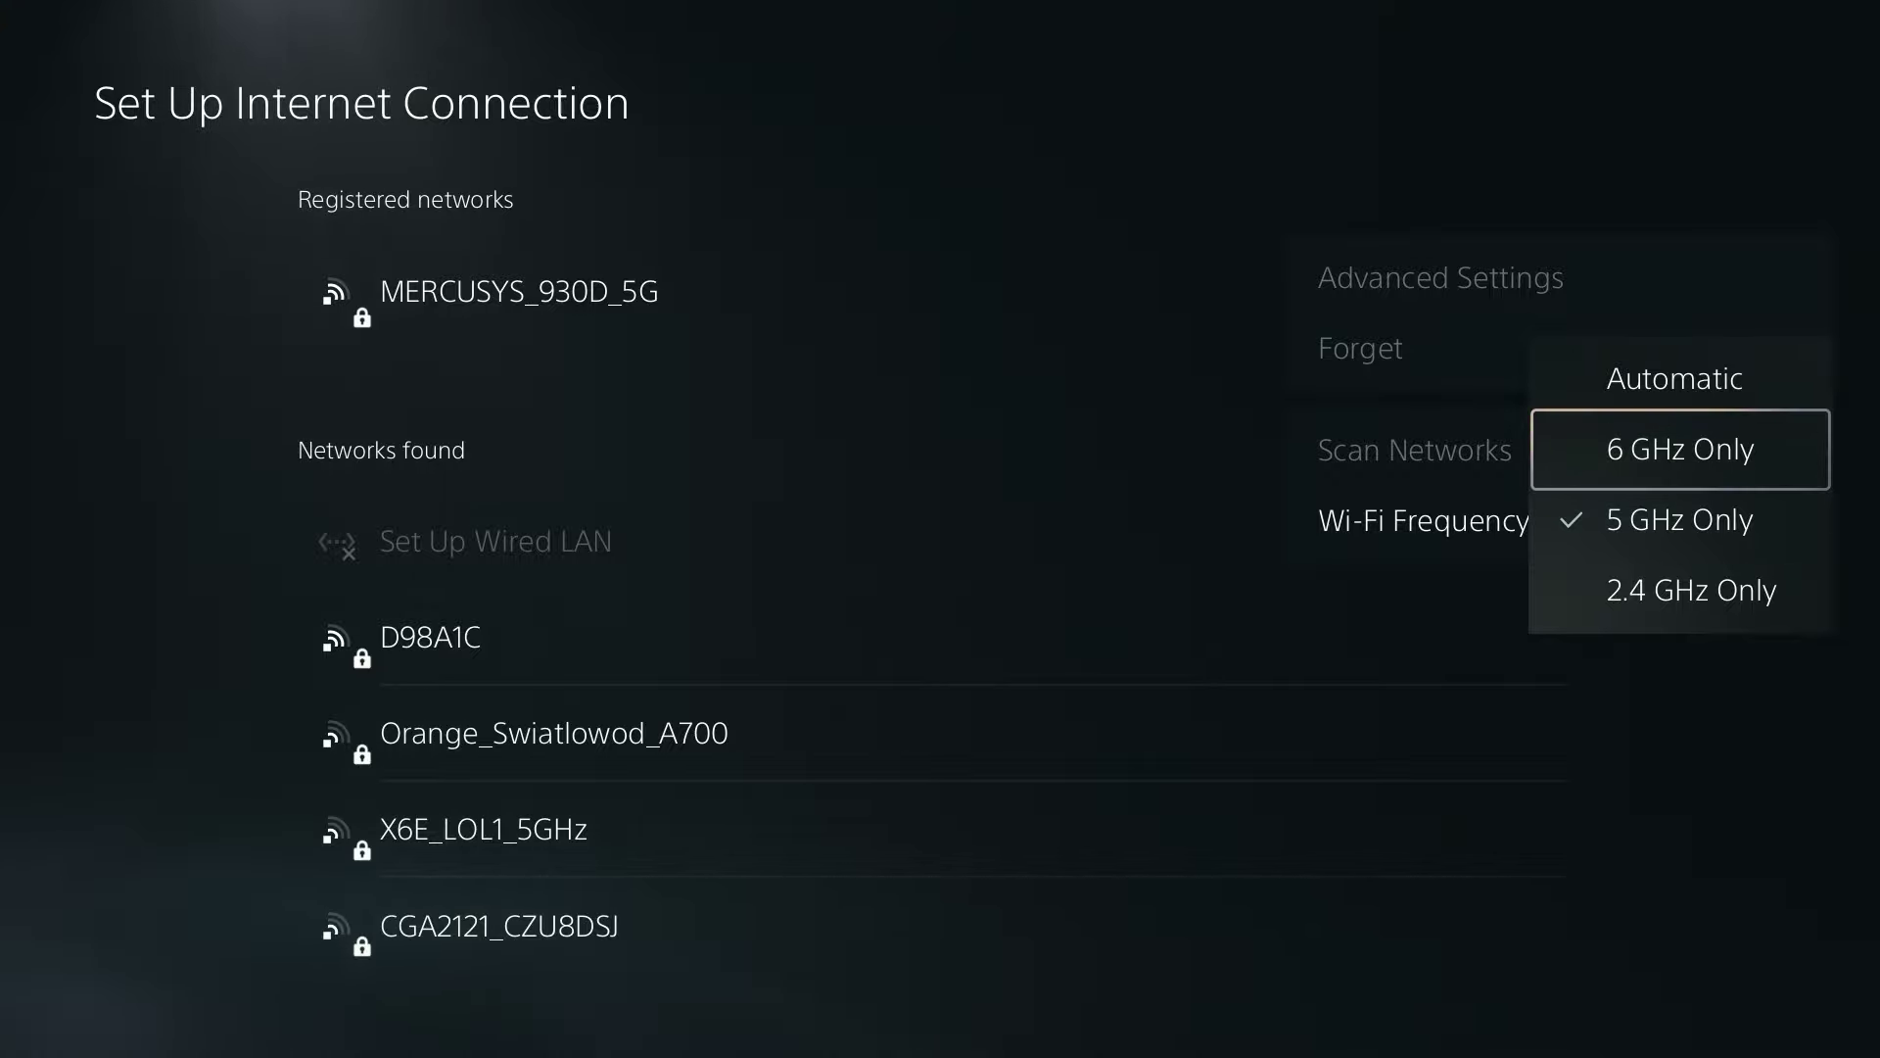
{"action": "key", "text": "Down"}
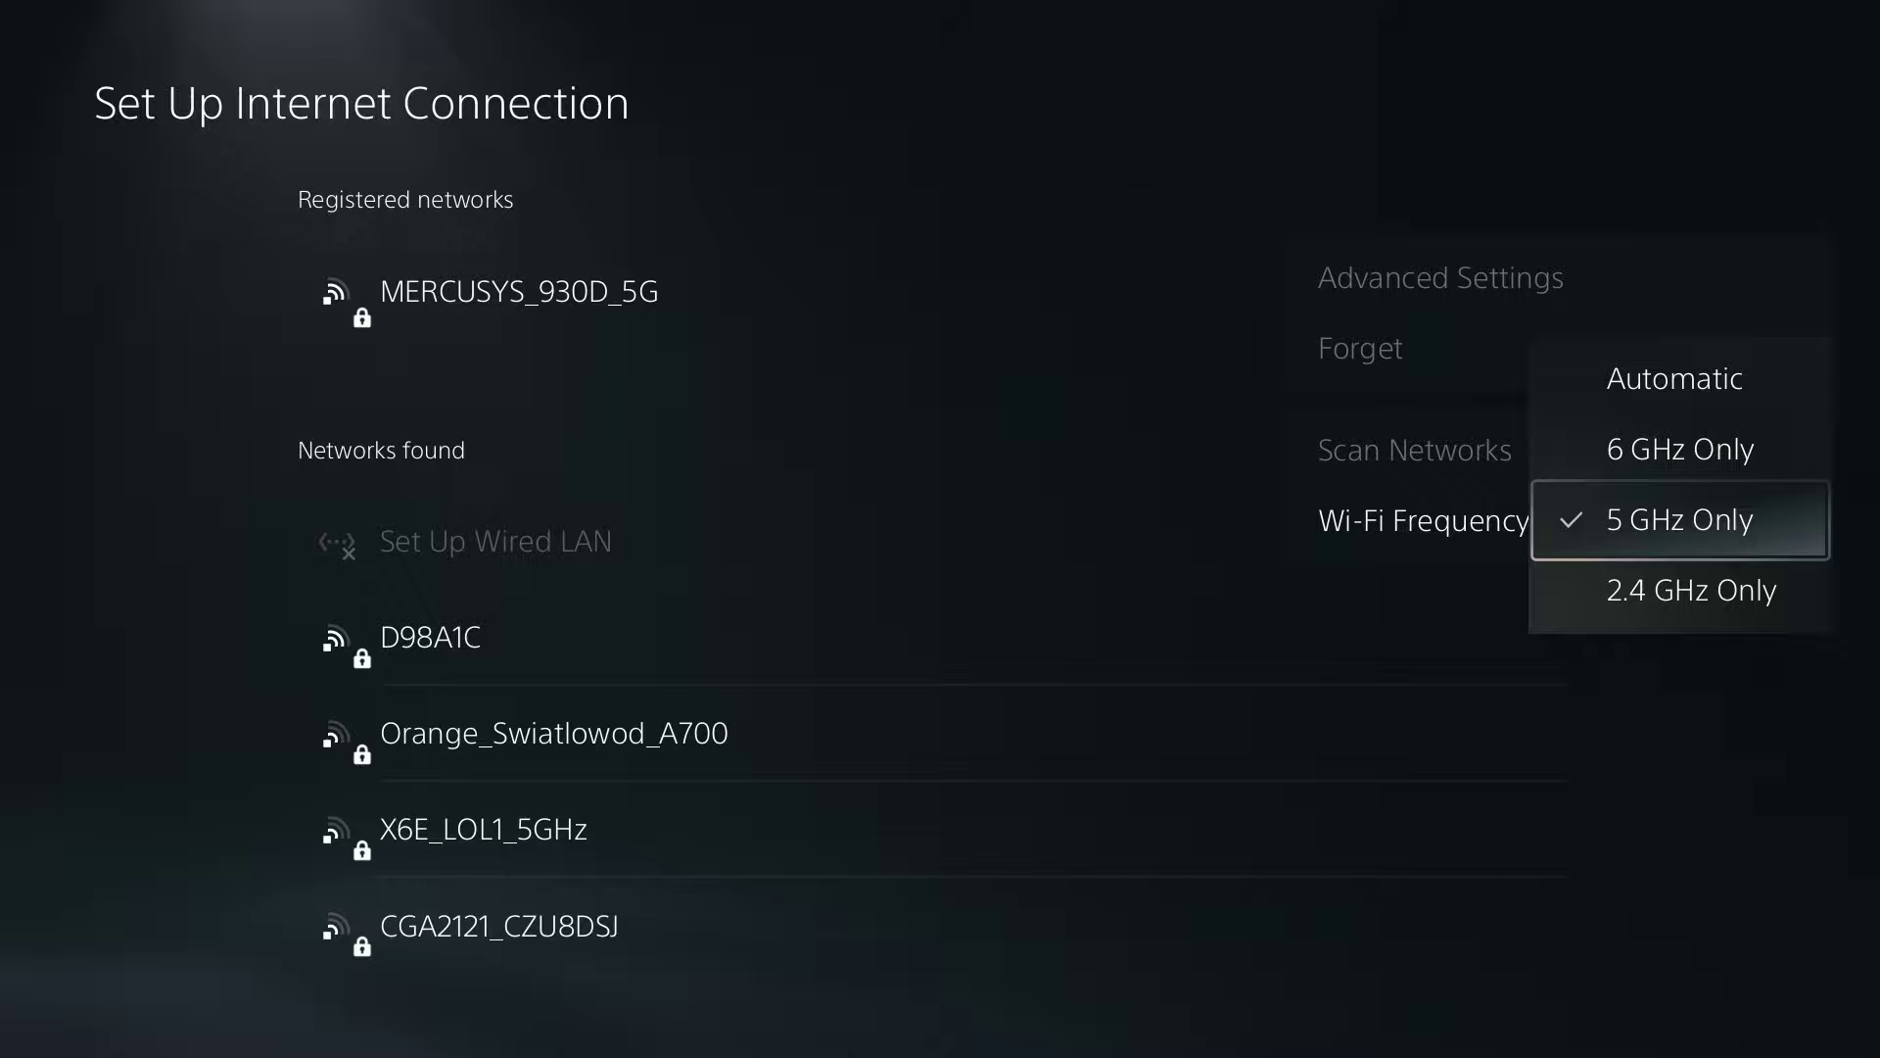
{"action": "key", "text": "Return"}
Step: Reopen the band list, browse 2.4 GHz and 6 GHz choices, and close it leaving 5 GHz Only
{"action": "key", "text": "Up"}
{"action": "key", "text": "Up"}
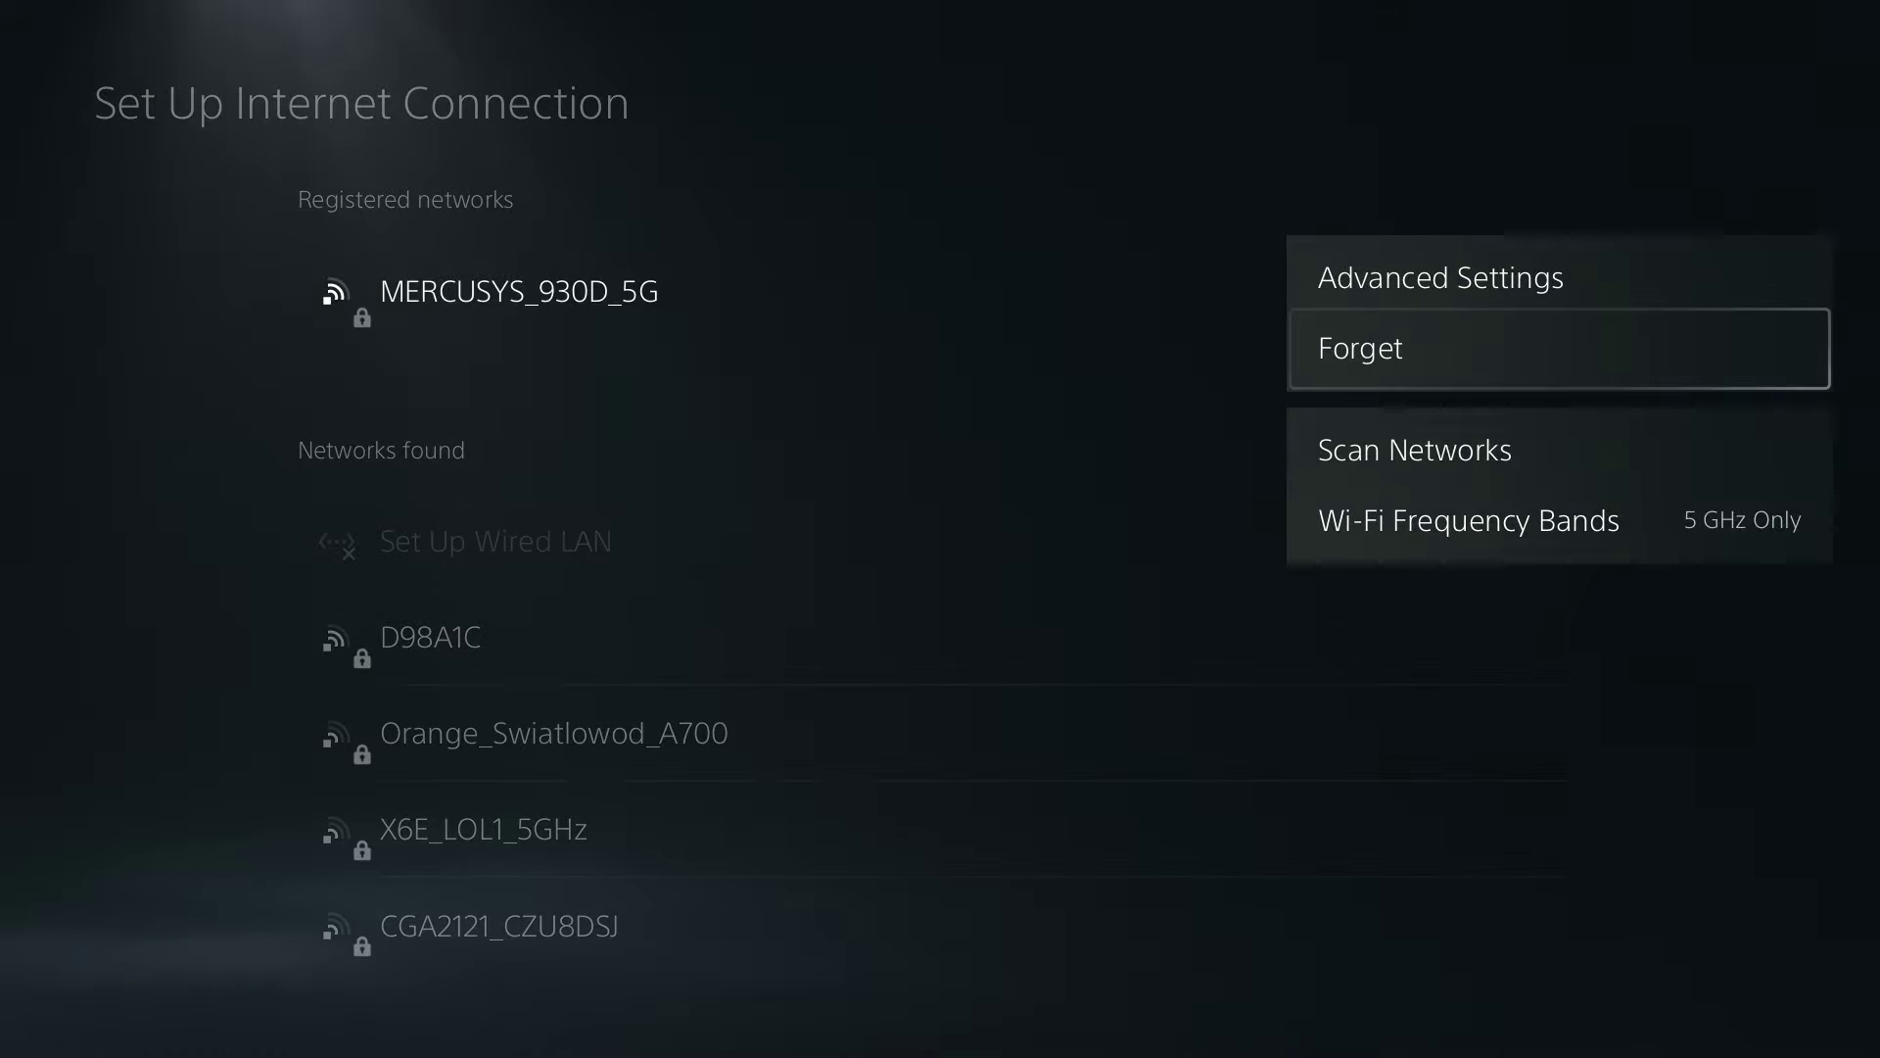
{"action": "key", "text": "Down"}
{"action": "key", "text": "Down"}
{"action": "key", "text": "Return"}
{"action": "key", "text": "Down"}
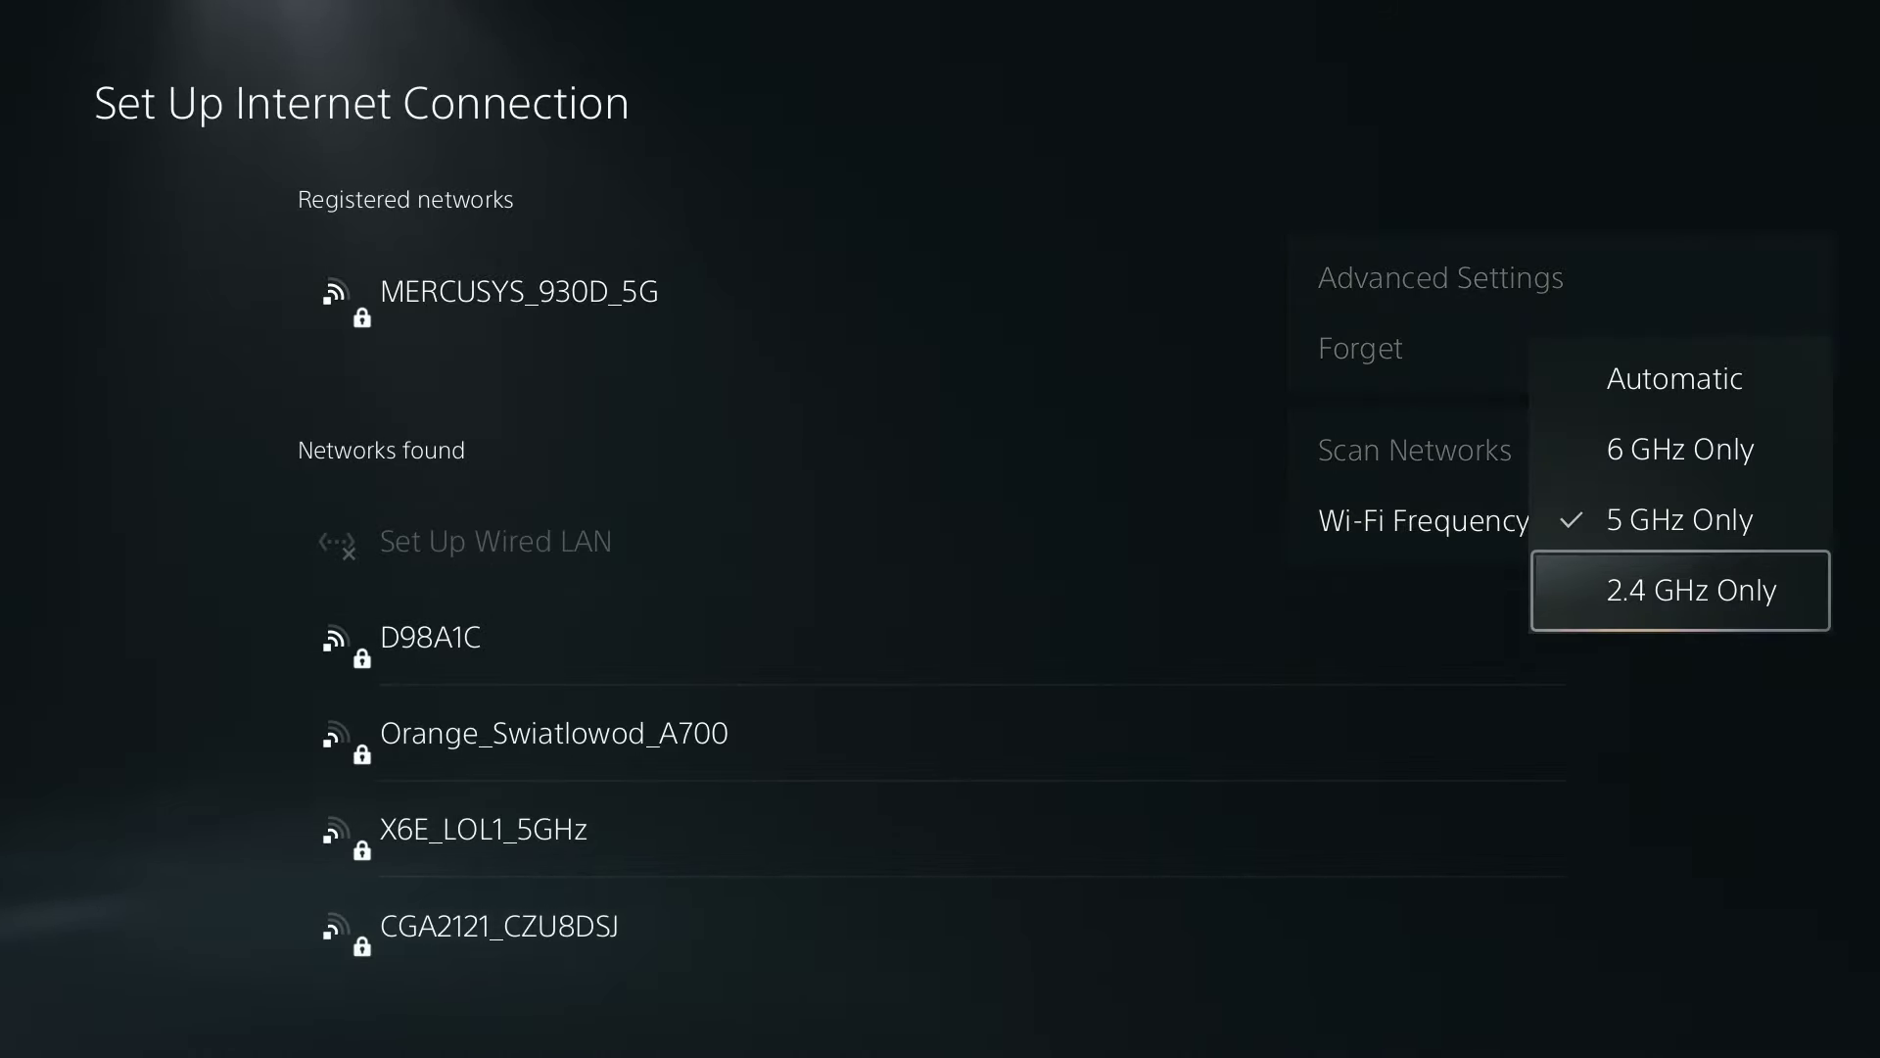
{"action": "key", "text": "Up"}
{"action": "key", "text": "Down"}
{"action": "key", "text": "Up"}
{"action": "key", "text": "Up"}
{"action": "key", "text": "Up"}
{"action": "key", "text": "Escape"}
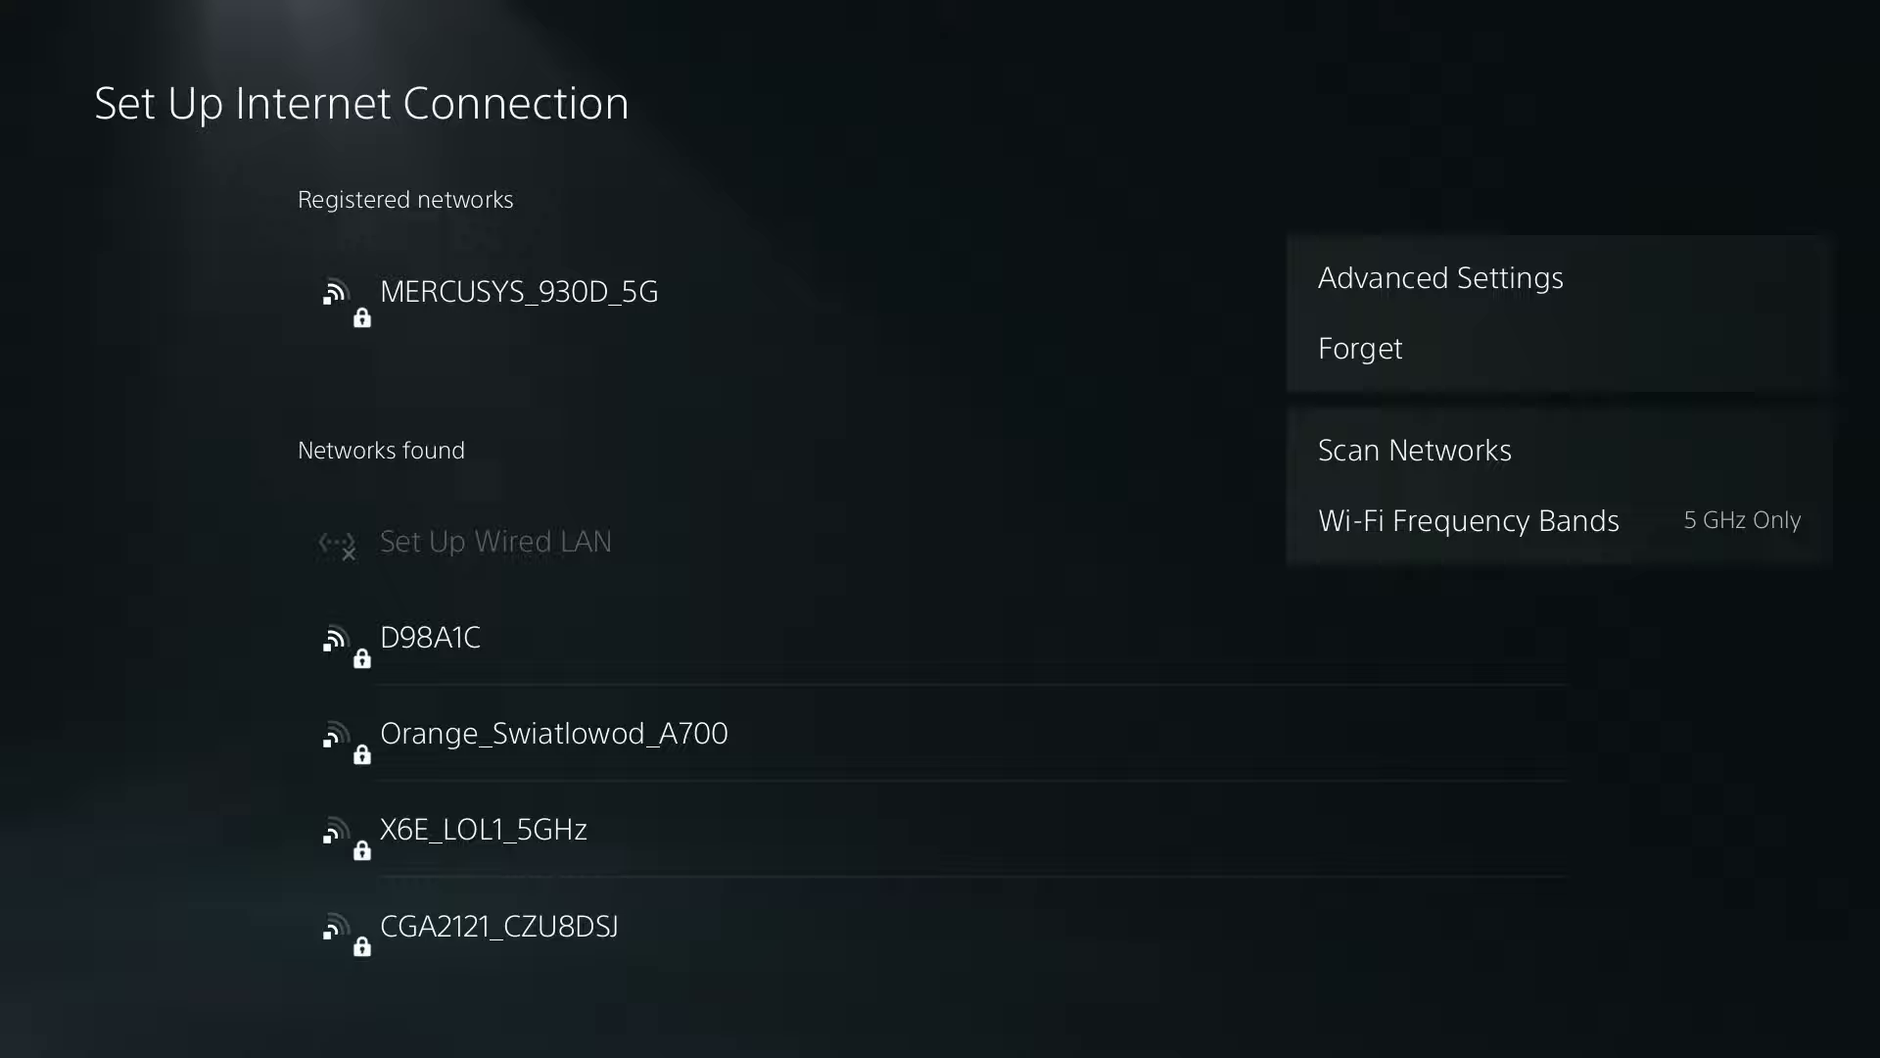
Step: Close the network options and back out of Set Up Internet Connection to the Settings menu
{"action": "key", "text": "Escape"}
{"action": "key", "text": "Escape"}
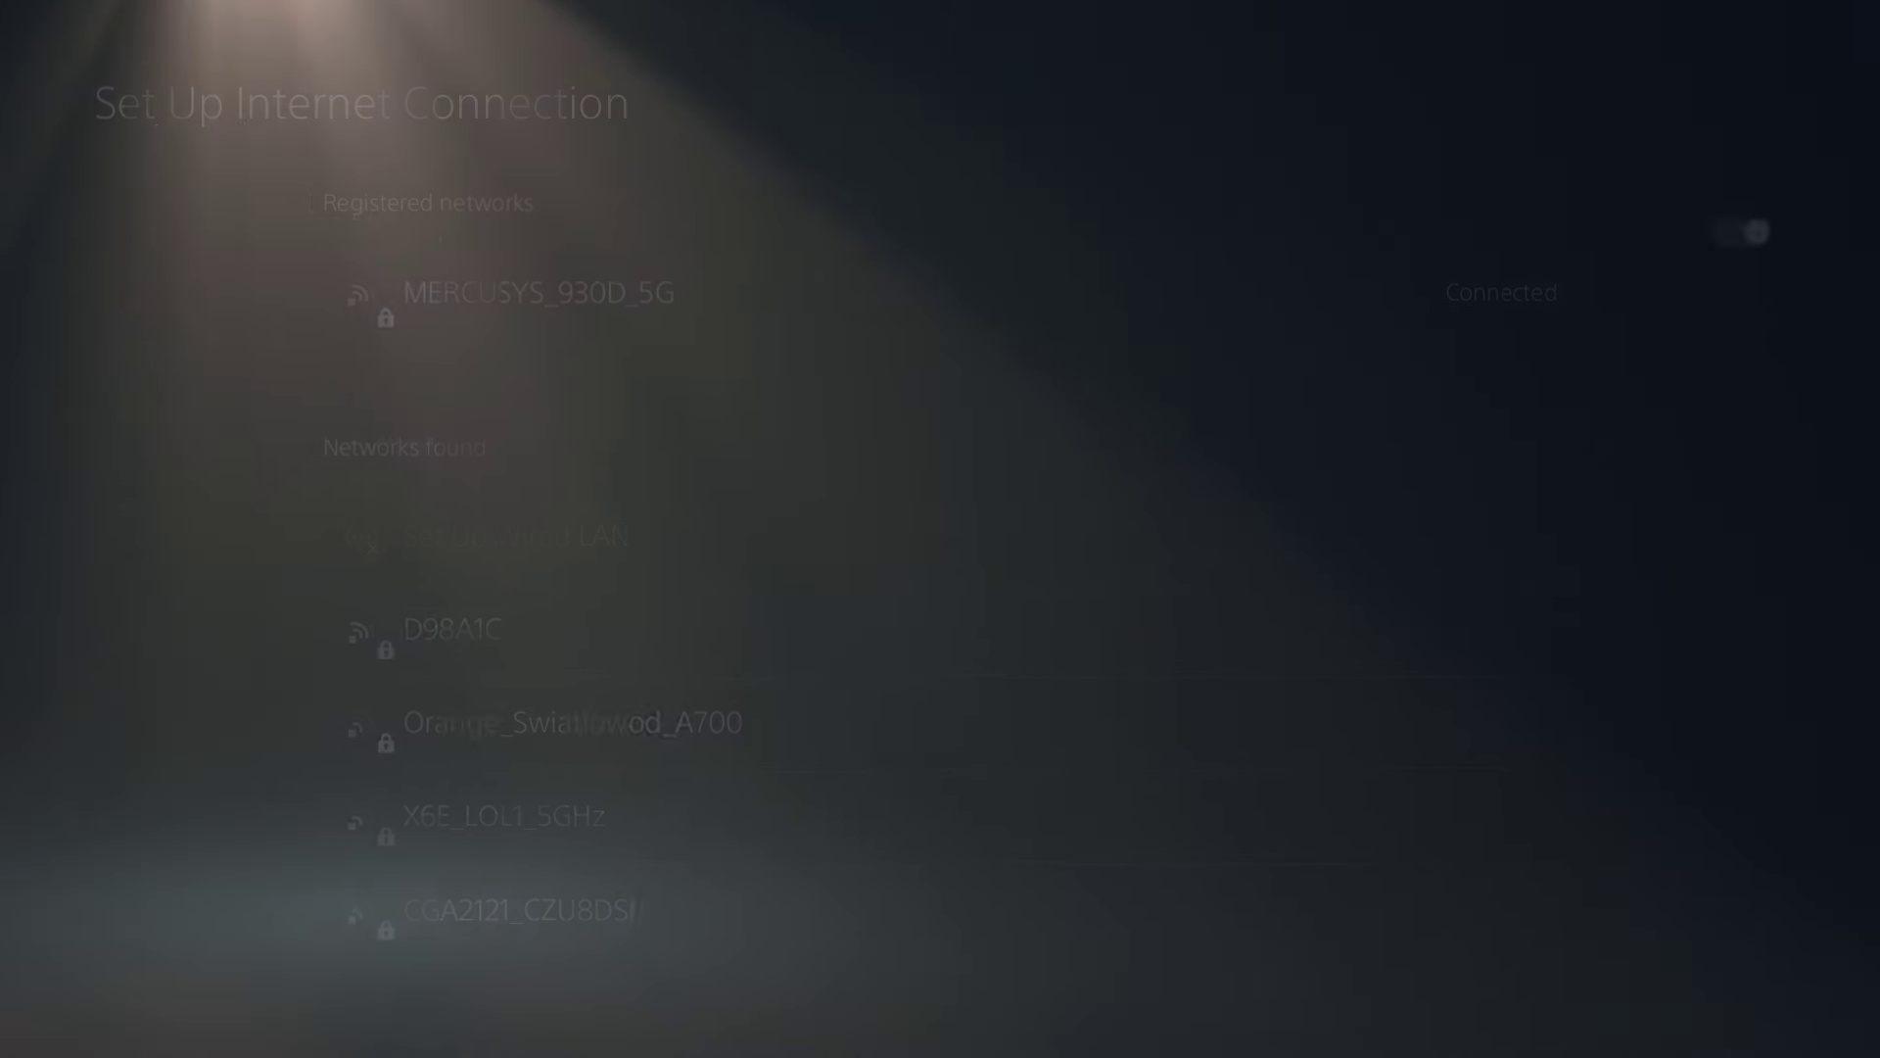
{"action": "key", "text": "Escape"}
{"action": "key", "text": "Escape"}
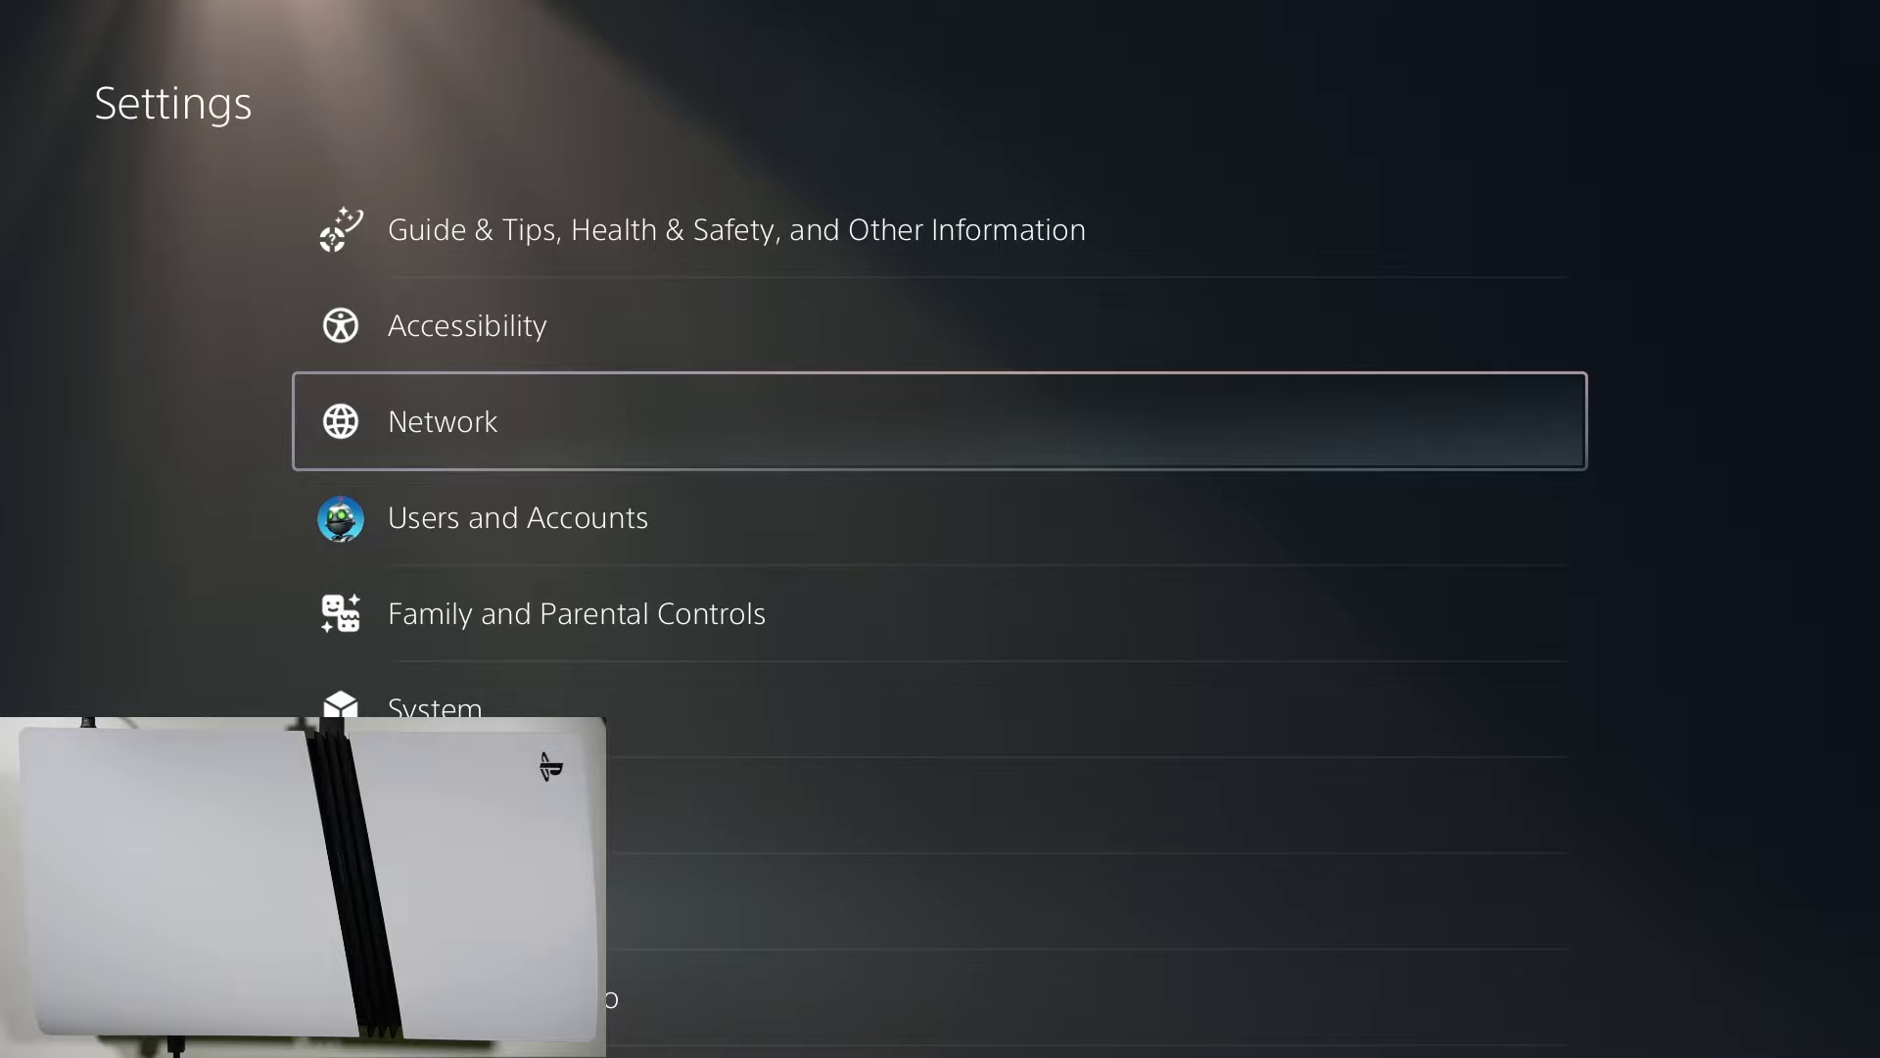
Step: Exit Settings to the home screen and highlight the PlayStation Plus tile
{"action": "key", "text": "Escape"}
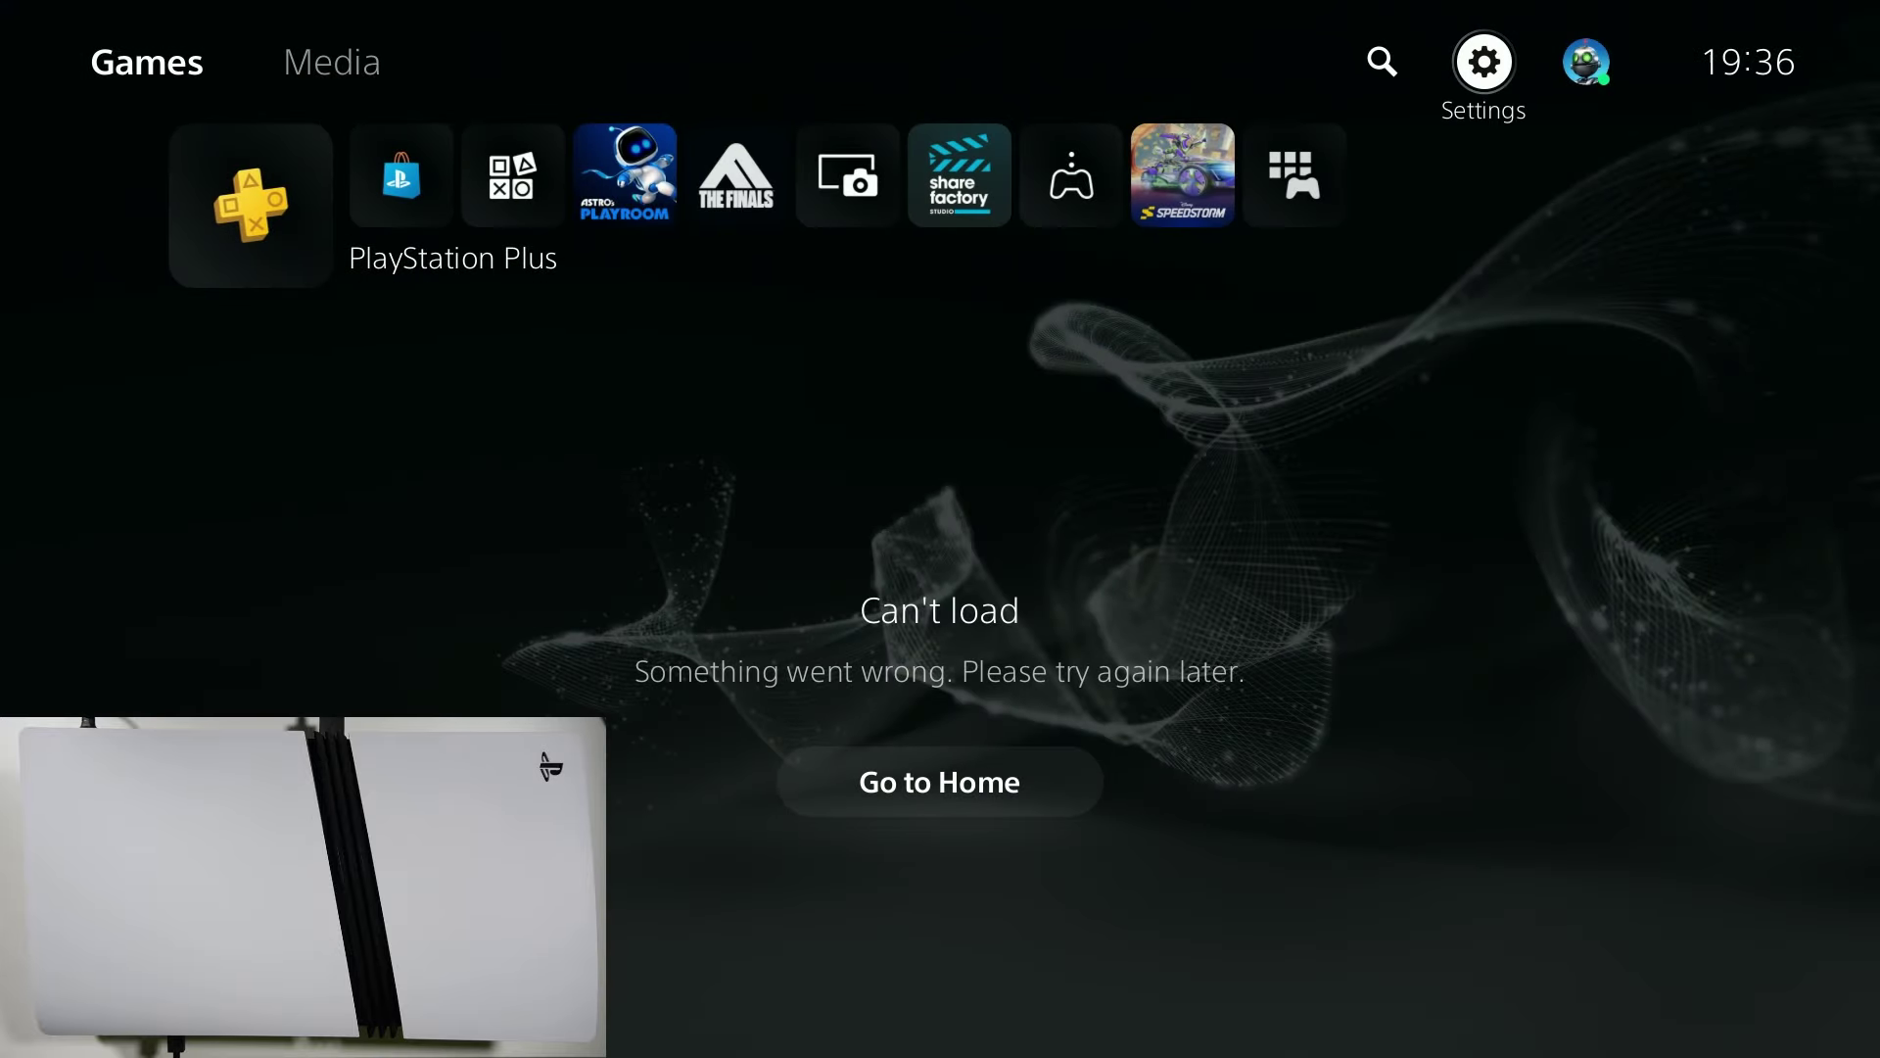
{"action": "key", "text": "Down"}
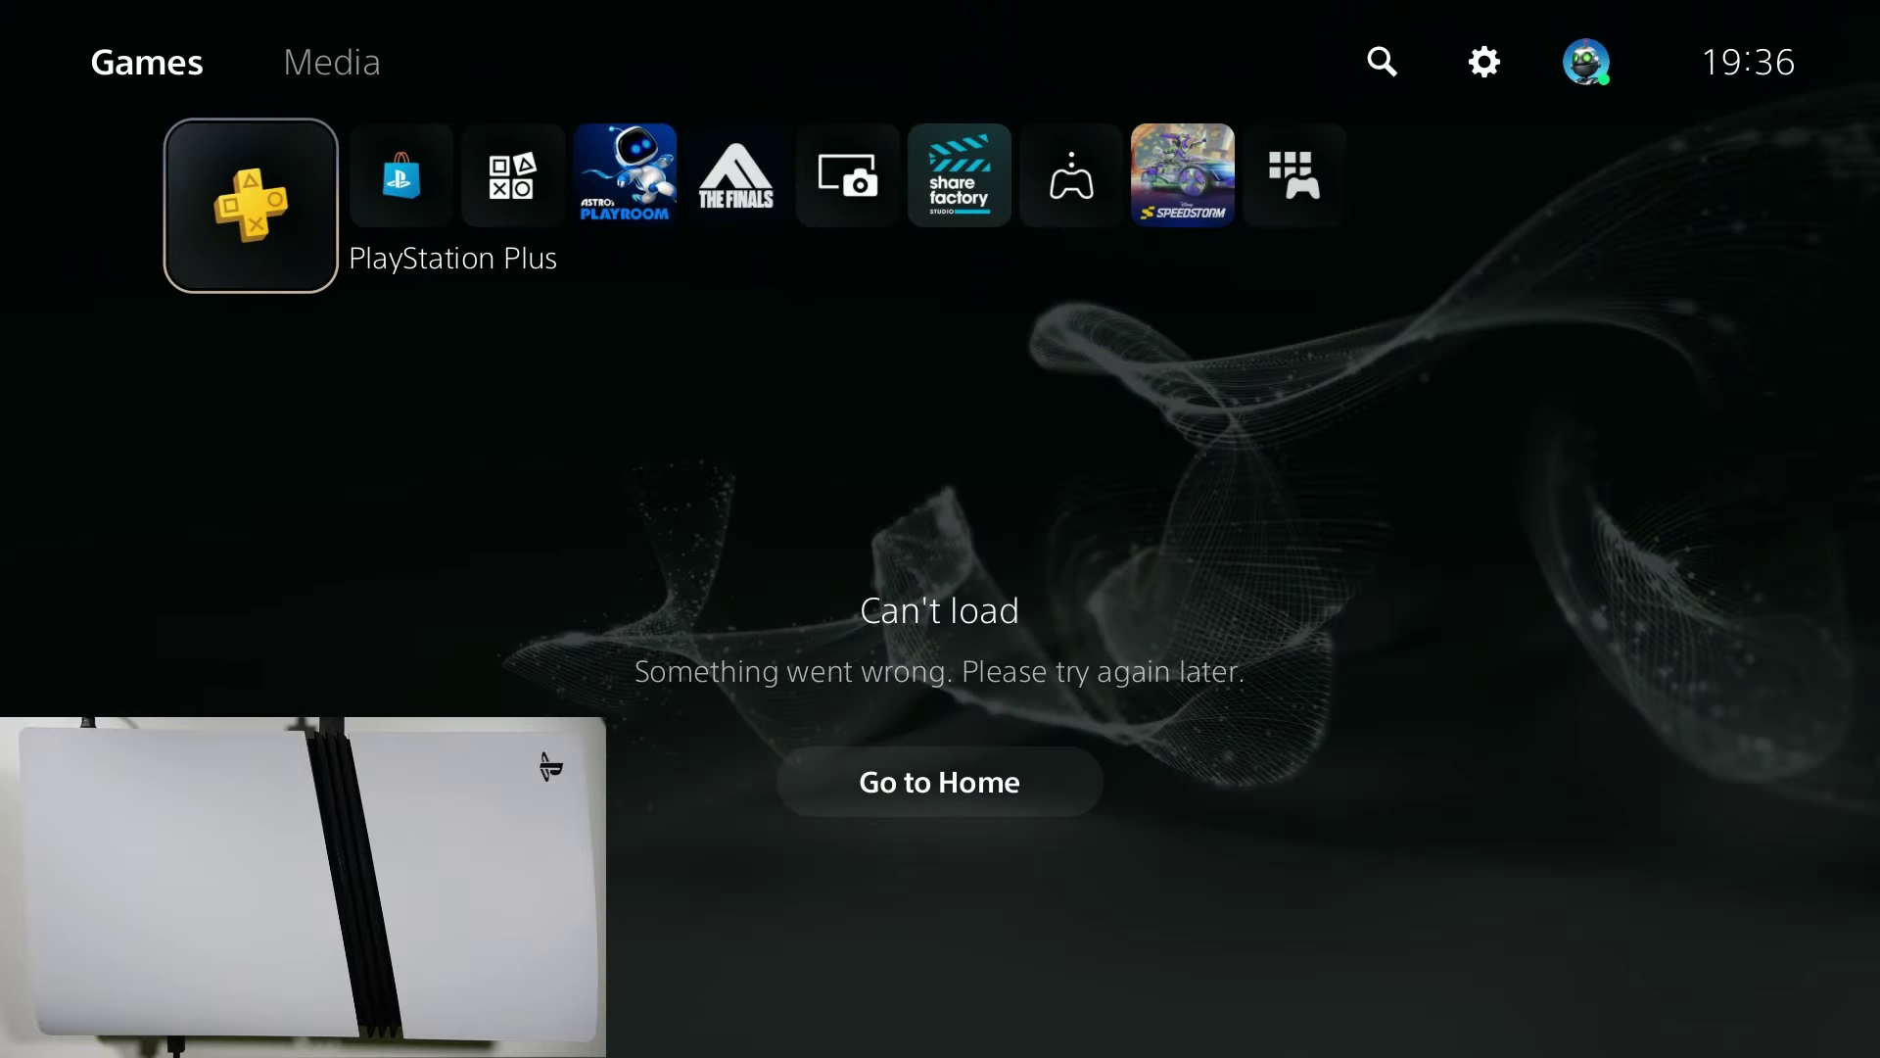